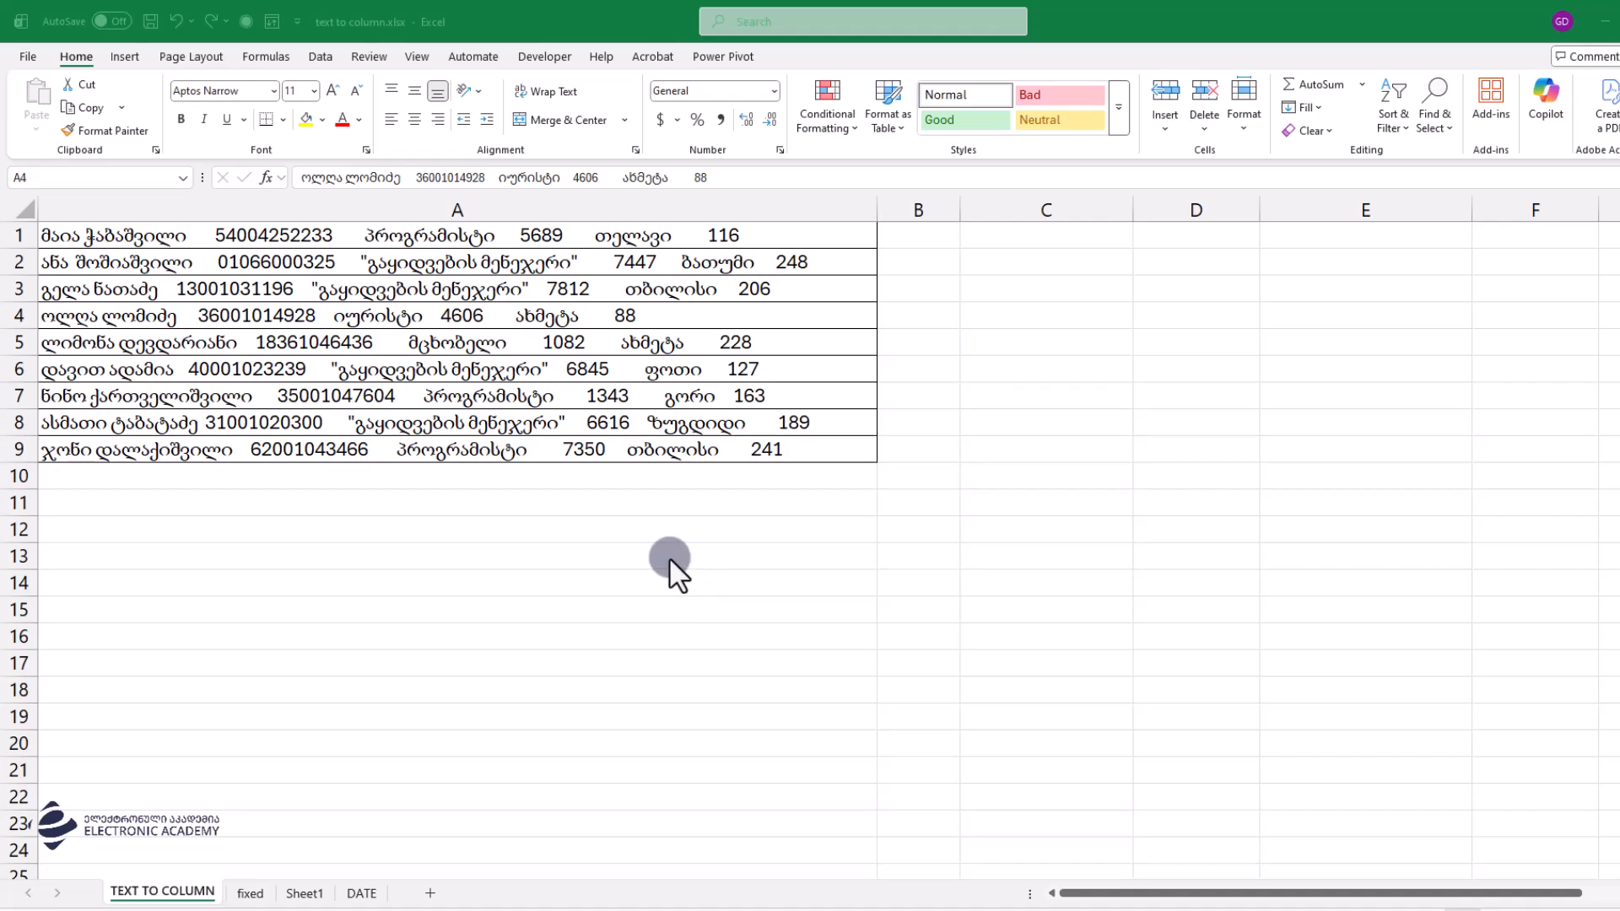
Split column A in place with delimited Text to Columns, using Tab and Space and leaving consecutive delimiters untreated as one.
click(523, 204)
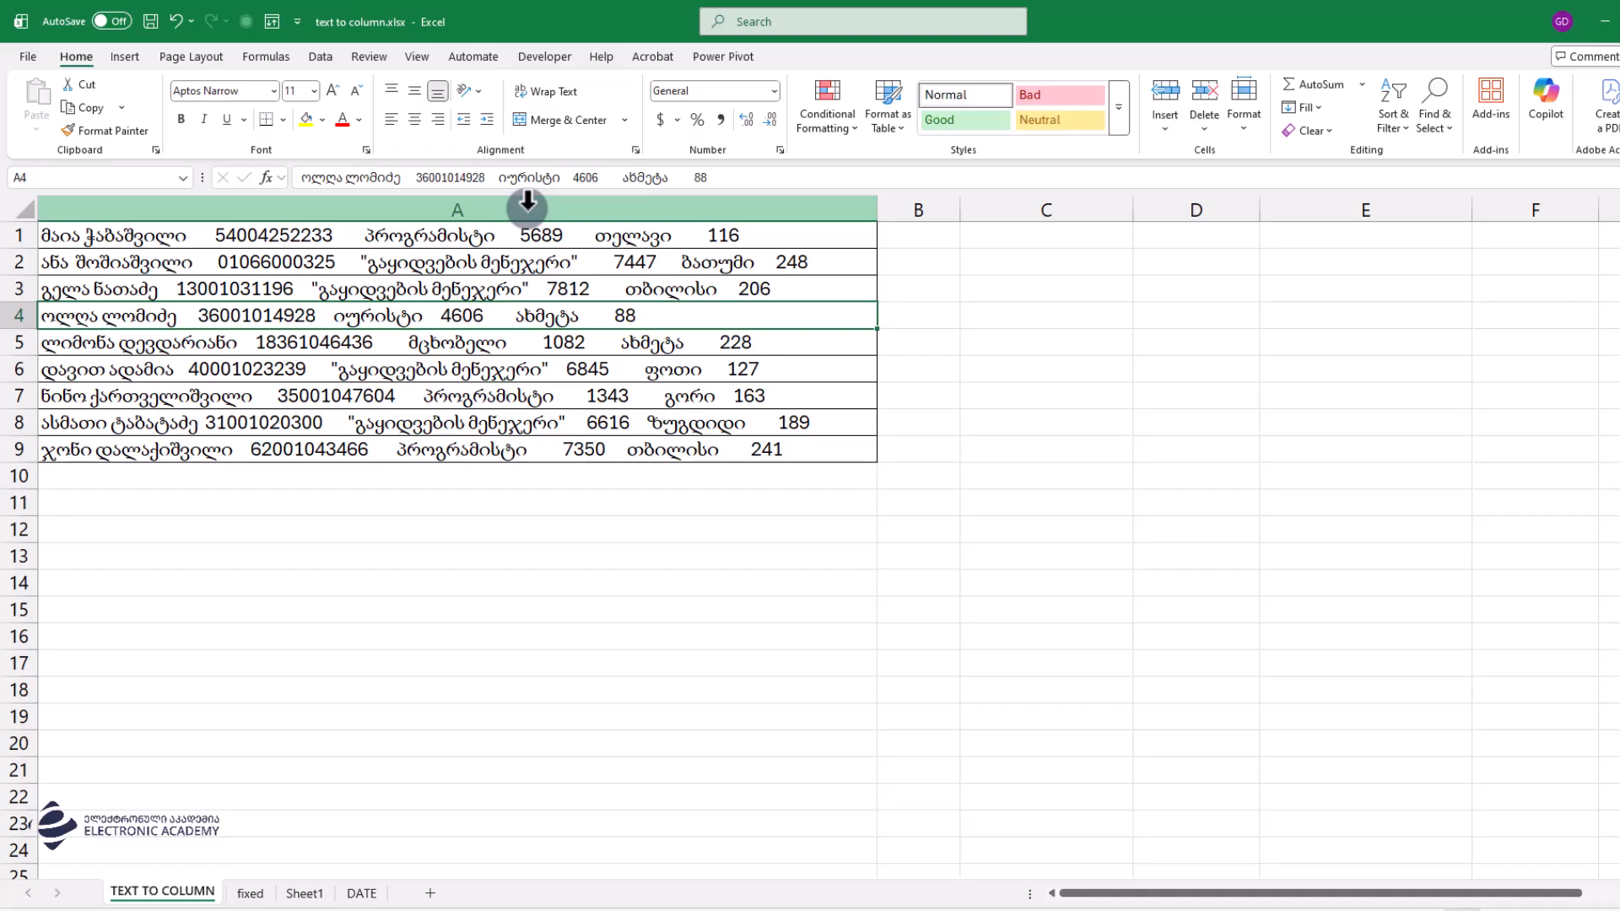
click(528, 203)
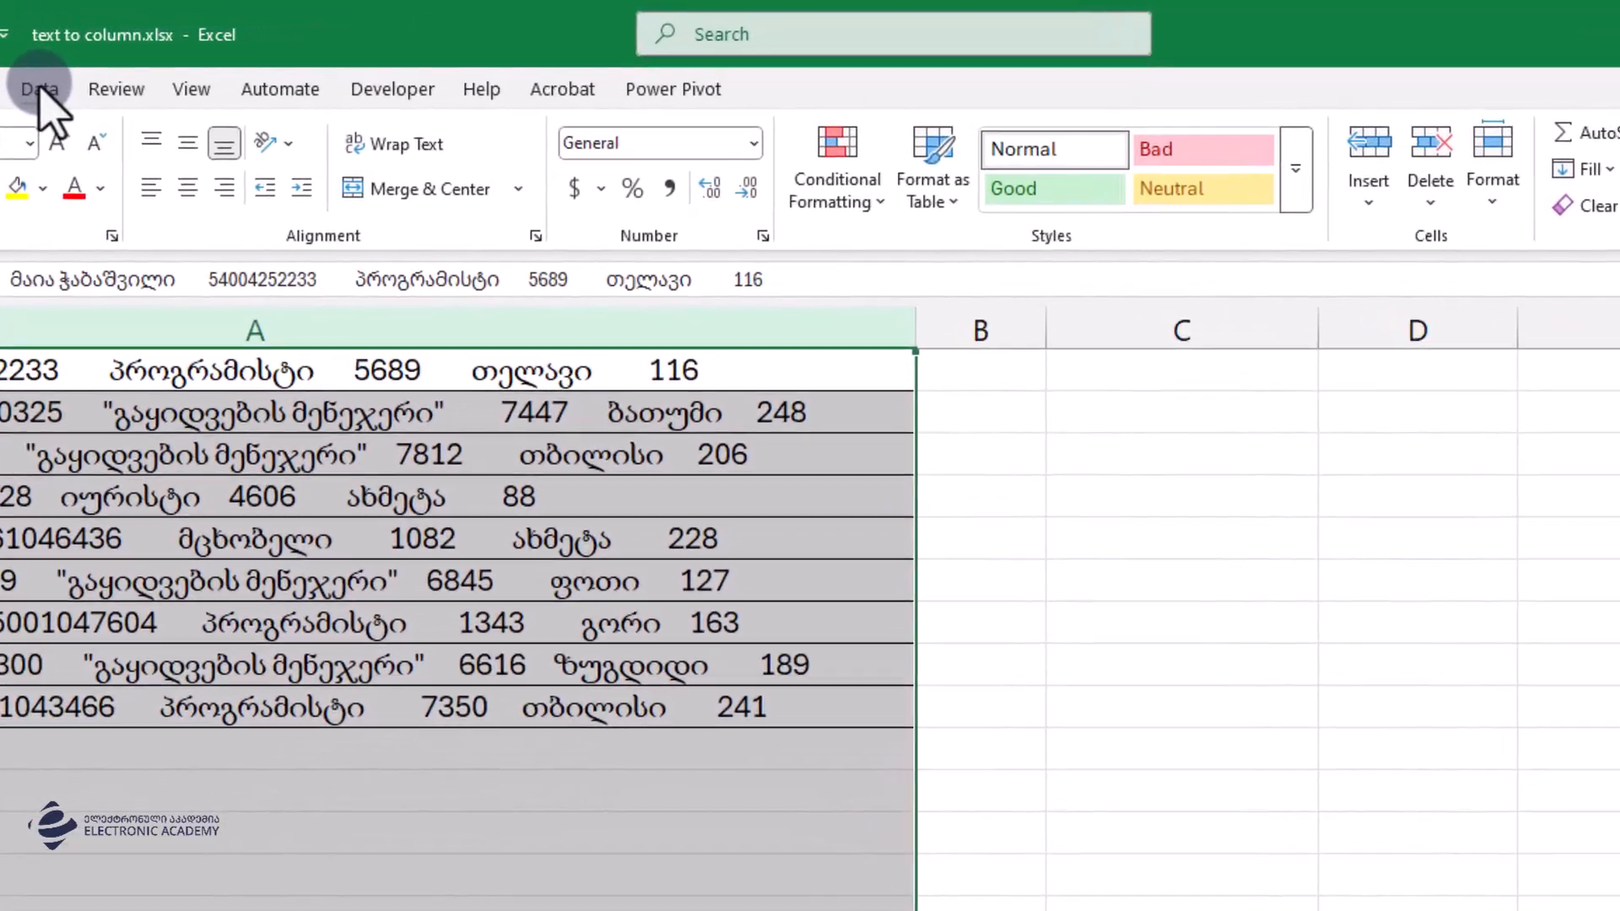
click(40, 88)
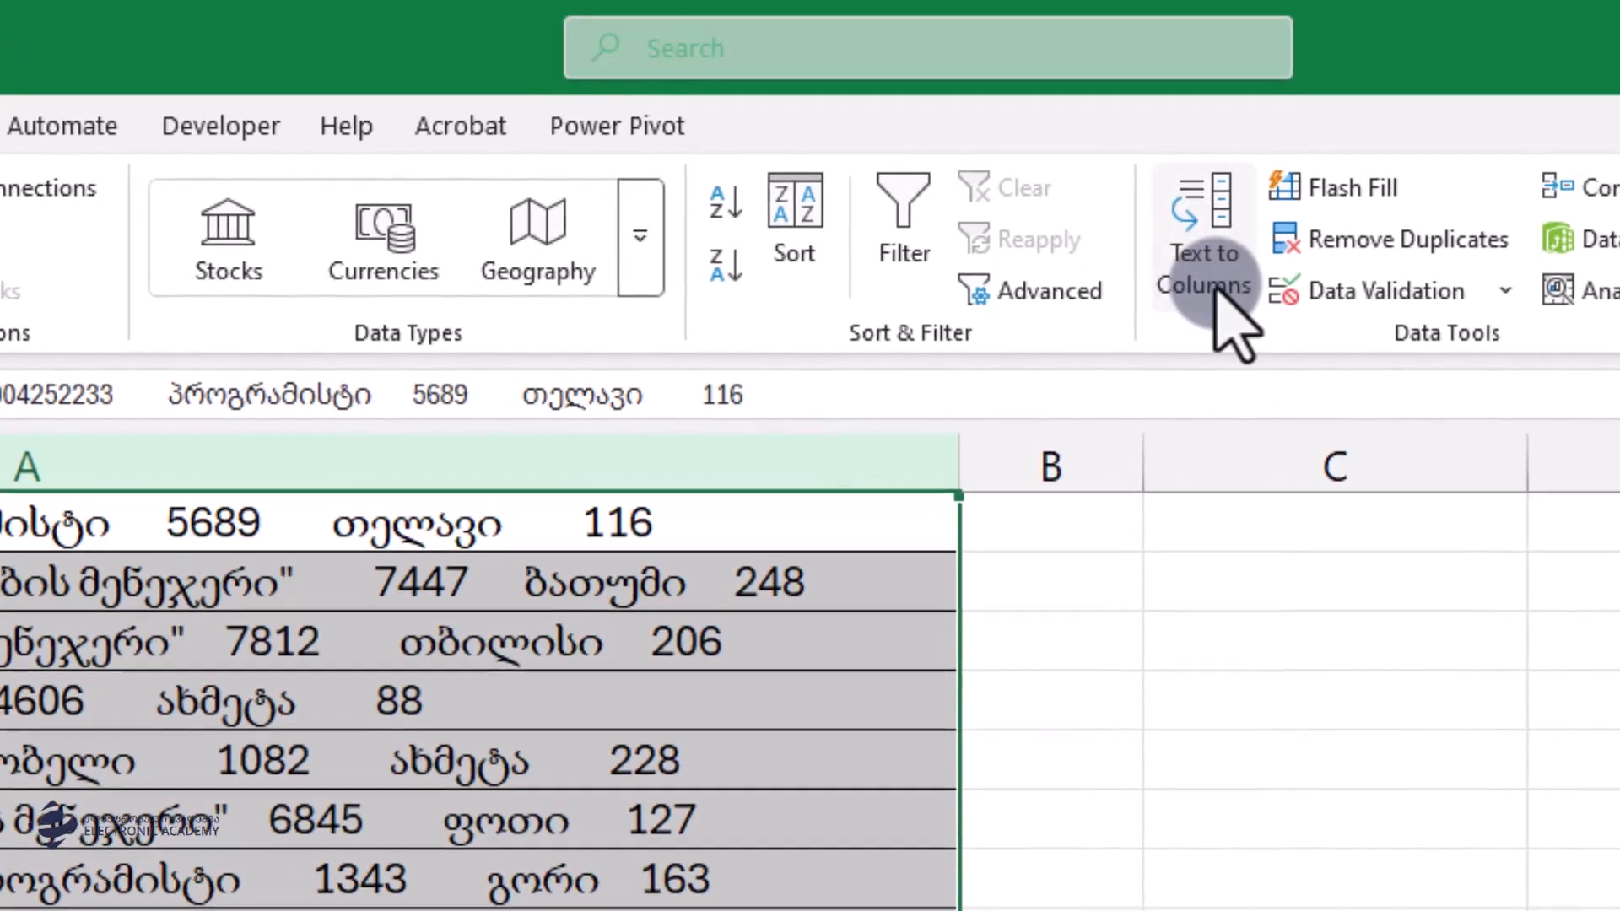
click(1215, 283)
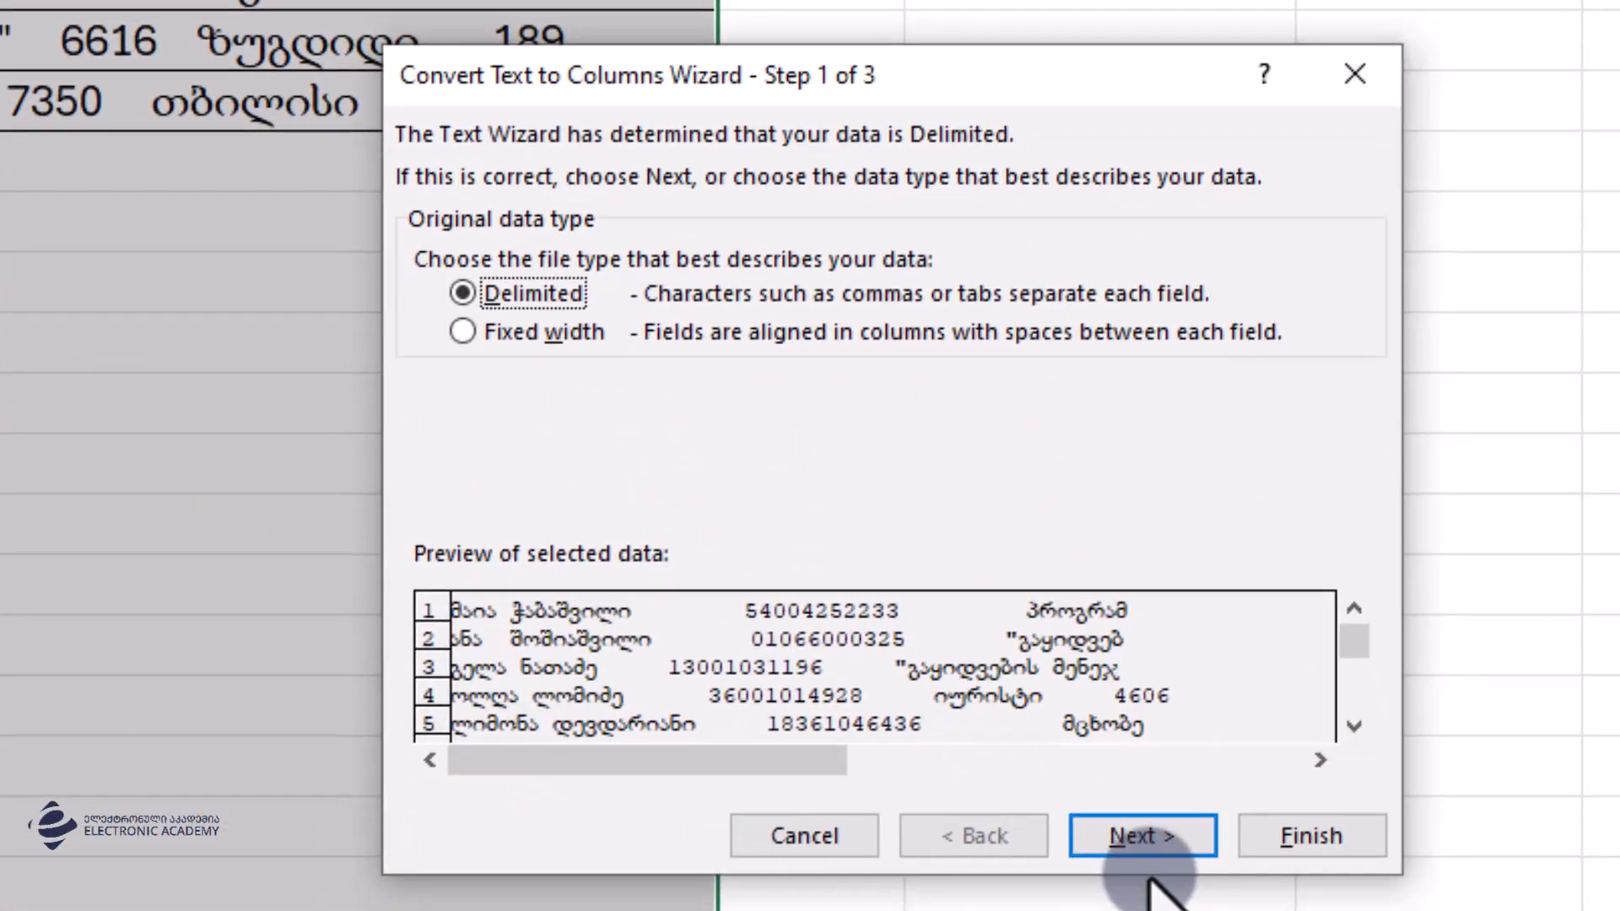
click(1147, 837)
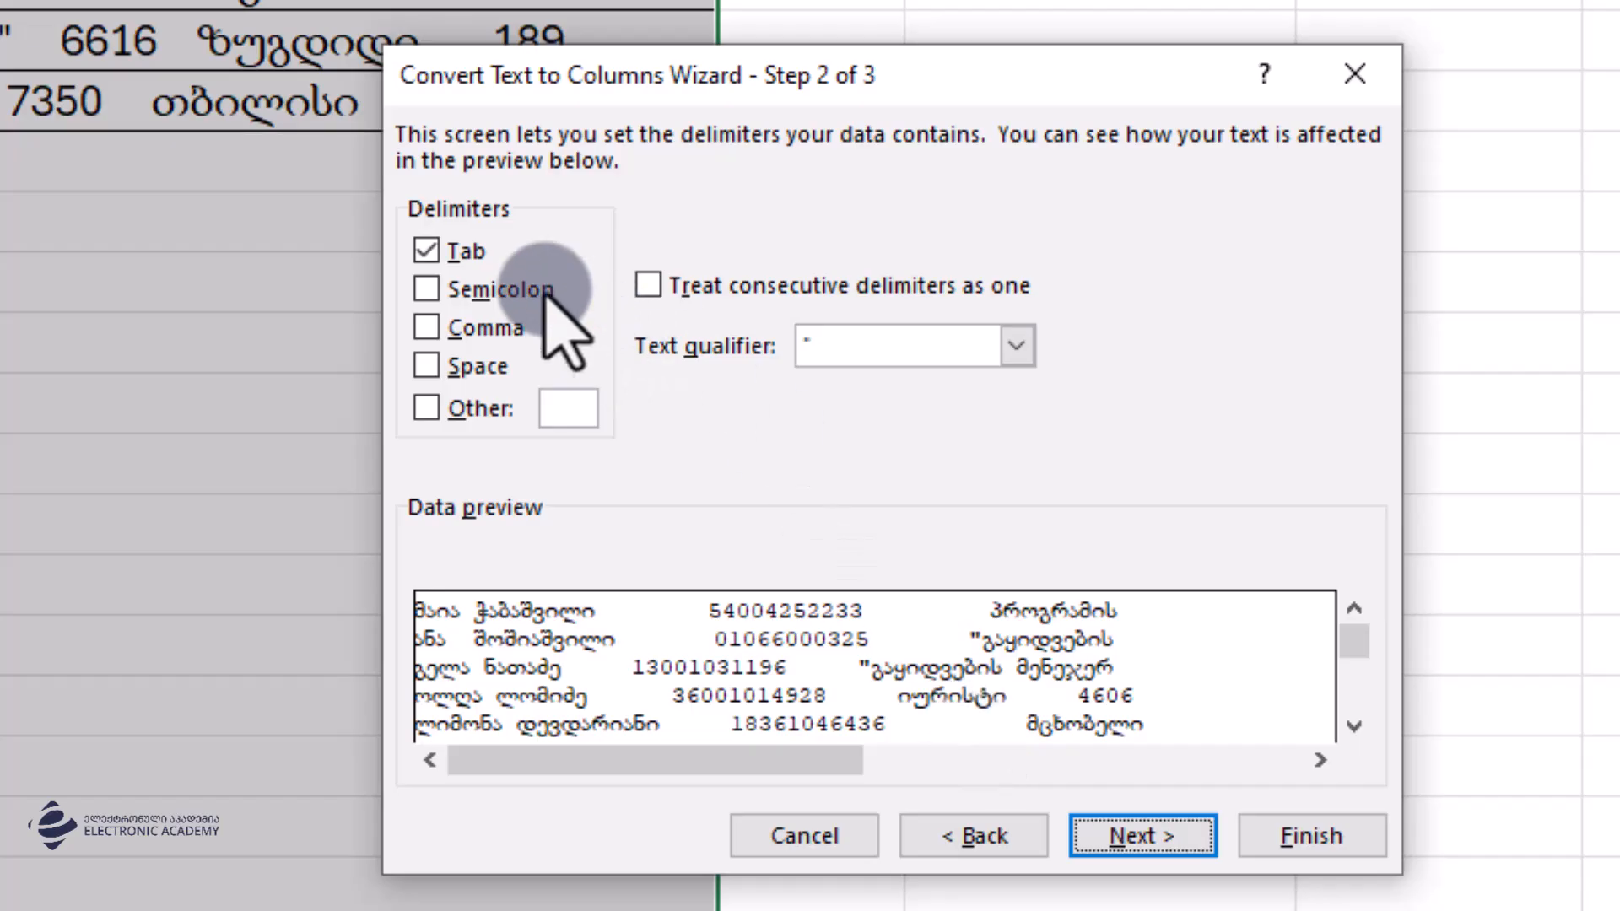
click(476, 368)
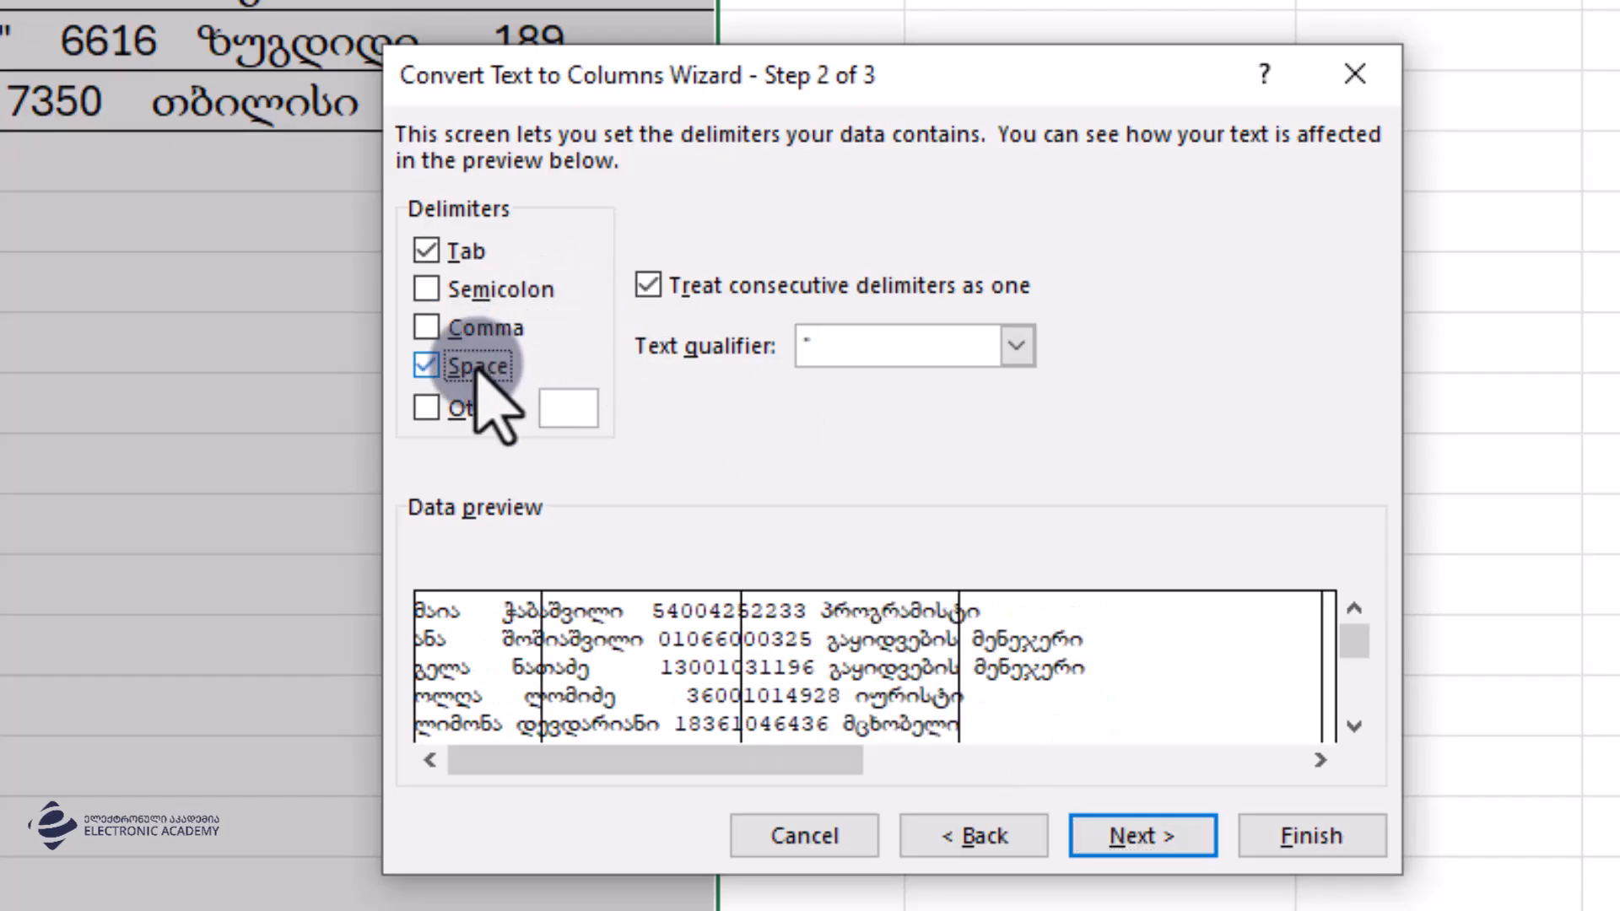
click(737, 304)
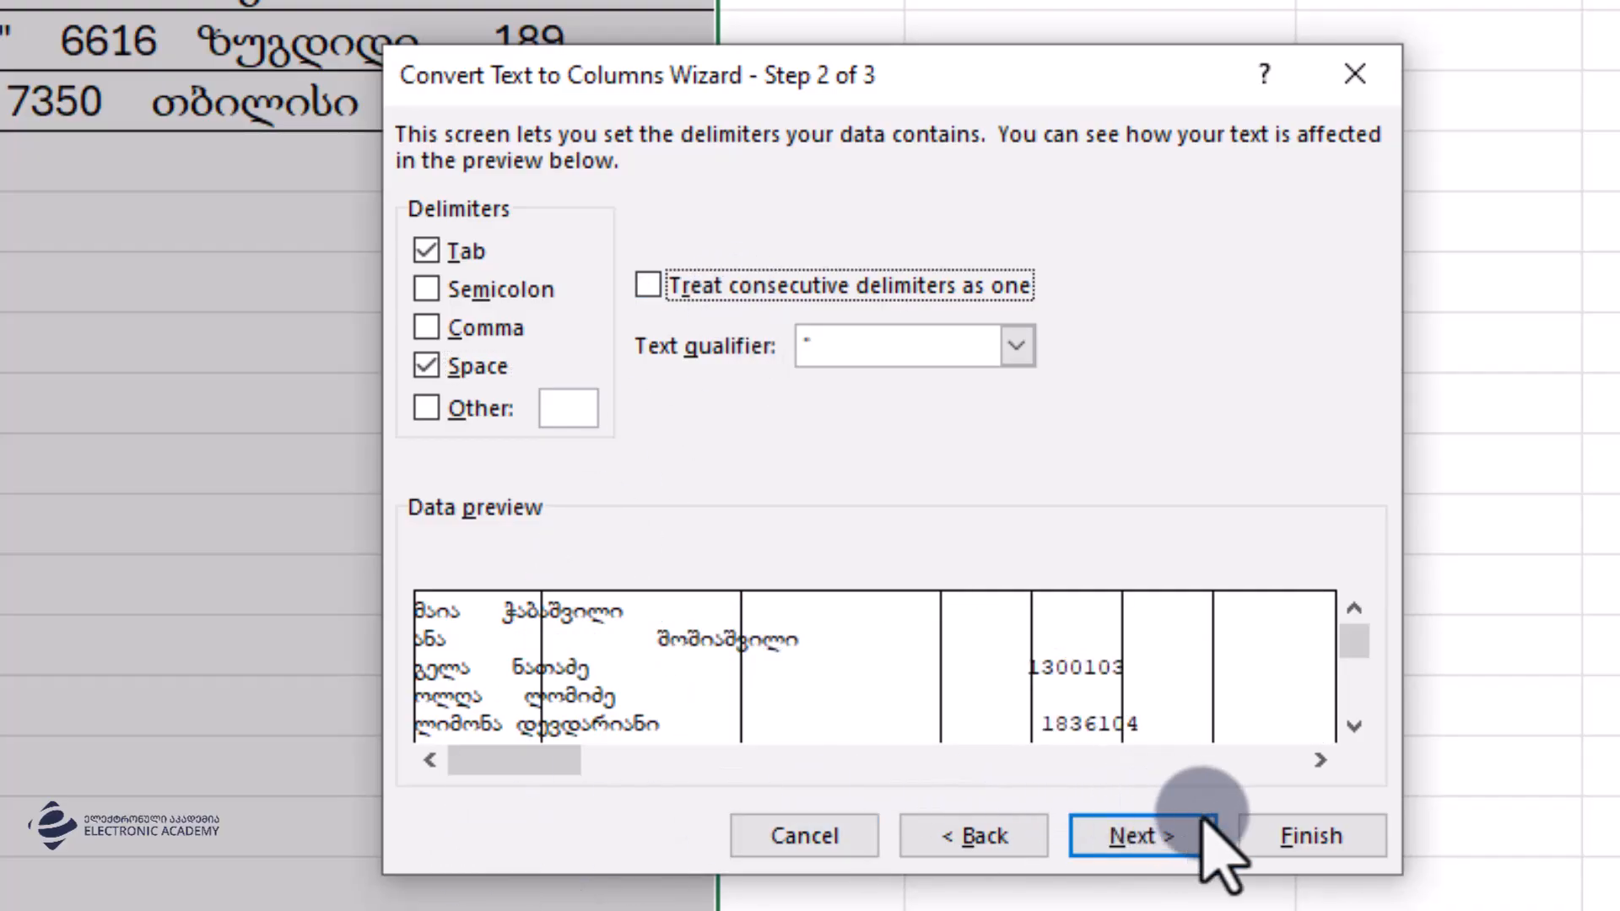
click(1311, 836)
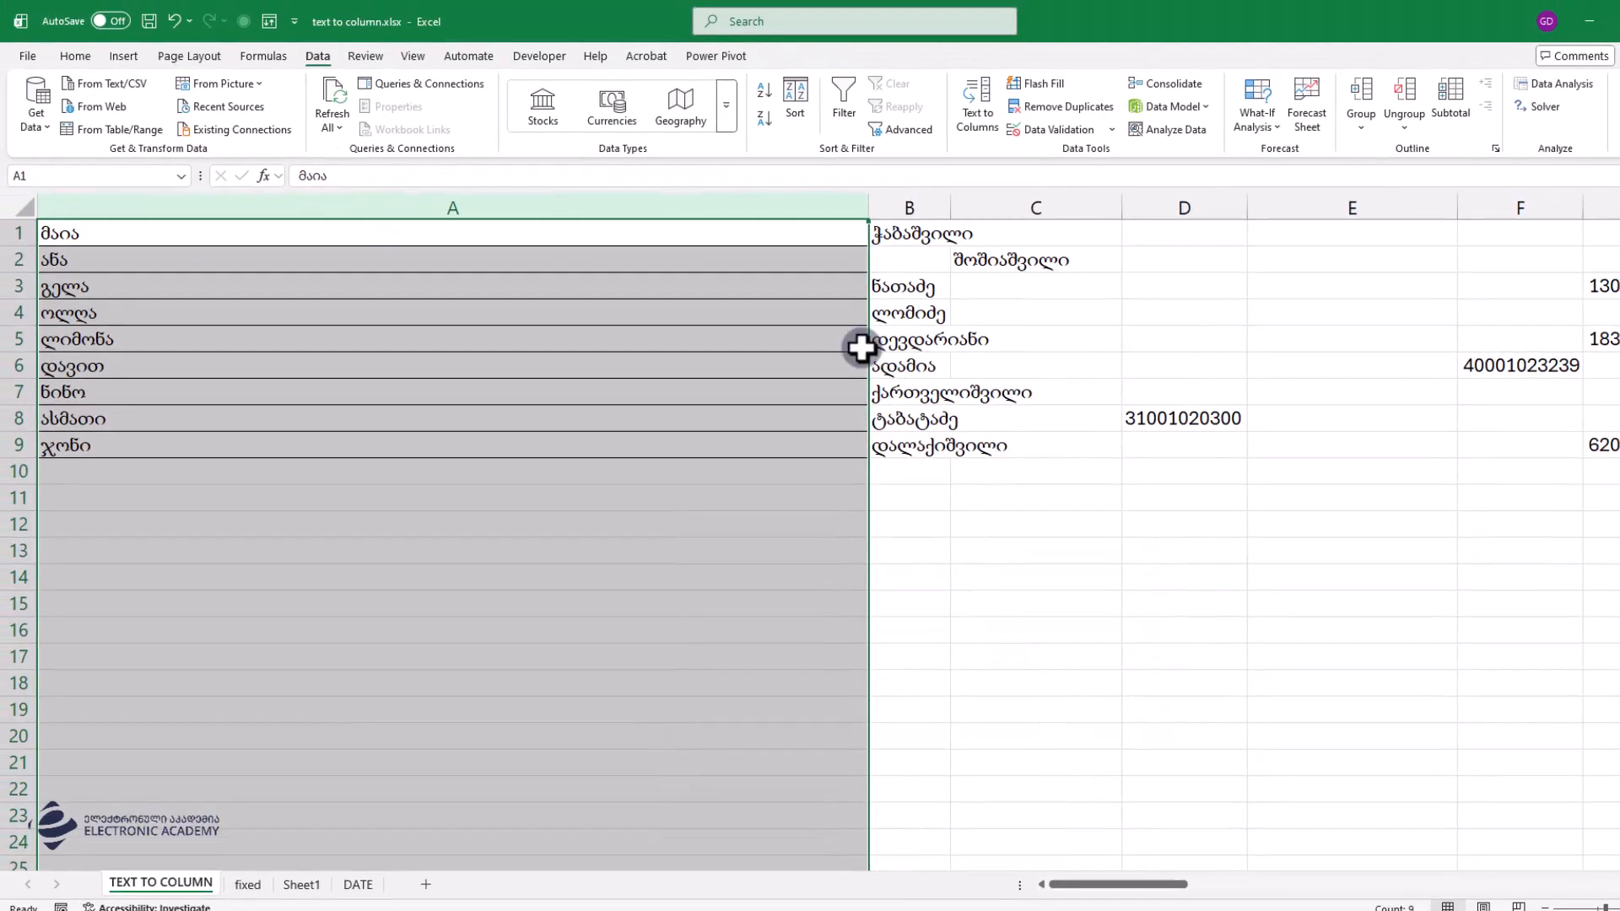
Auto-fit all column widths on the sheet, and undo back to the unsplit data in column A.
click(18, 209)
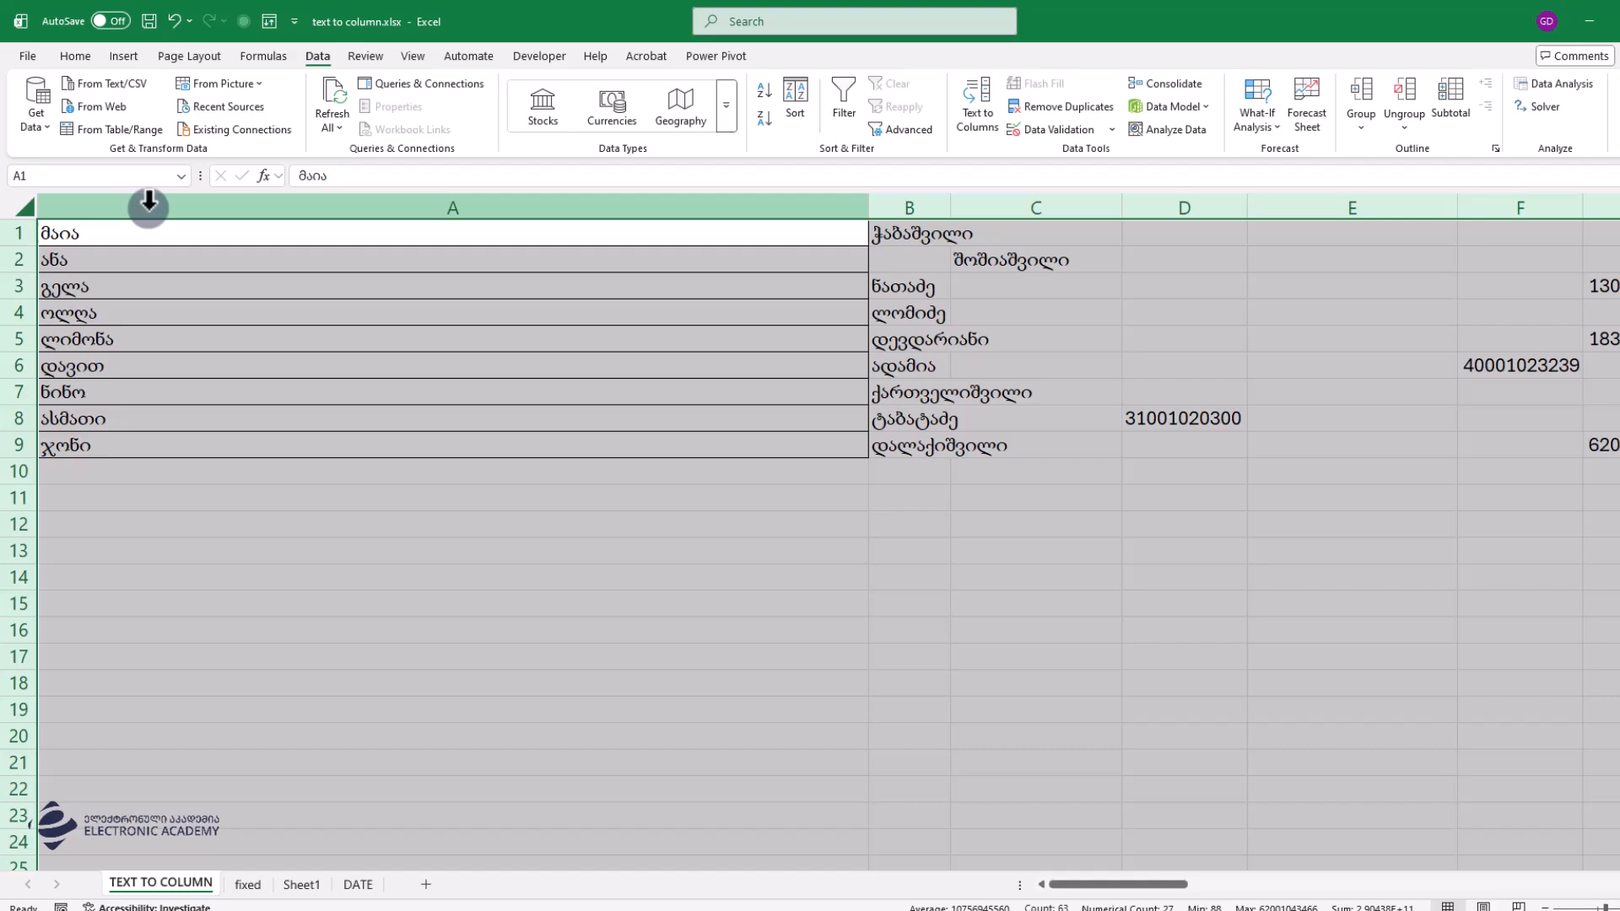
double_click(865, 197)
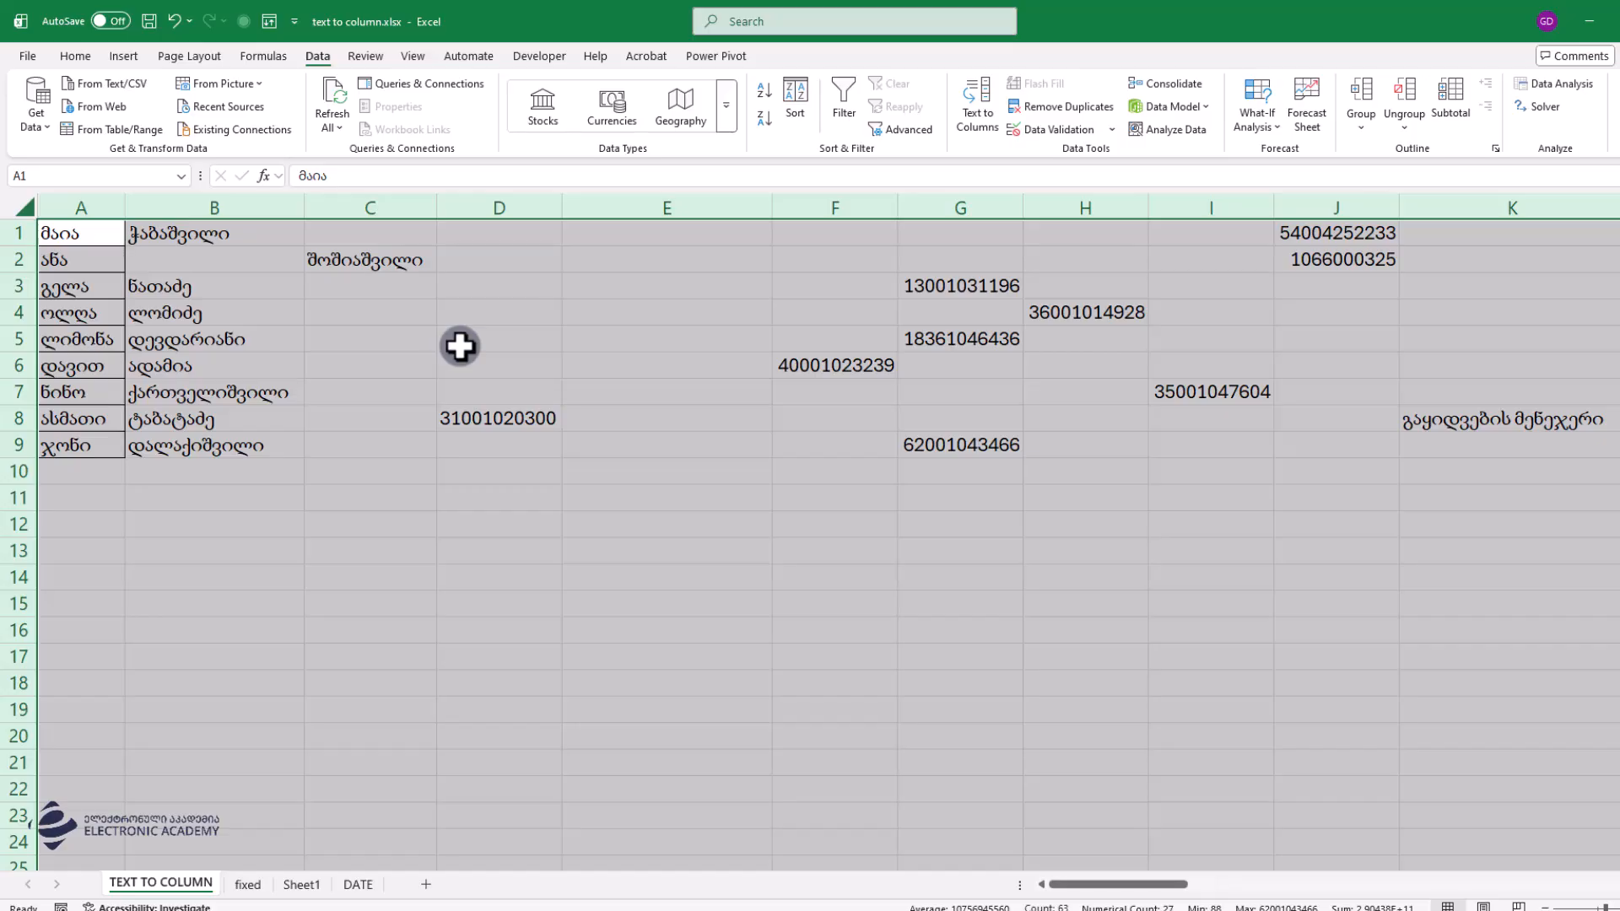
key(ctrl+z)
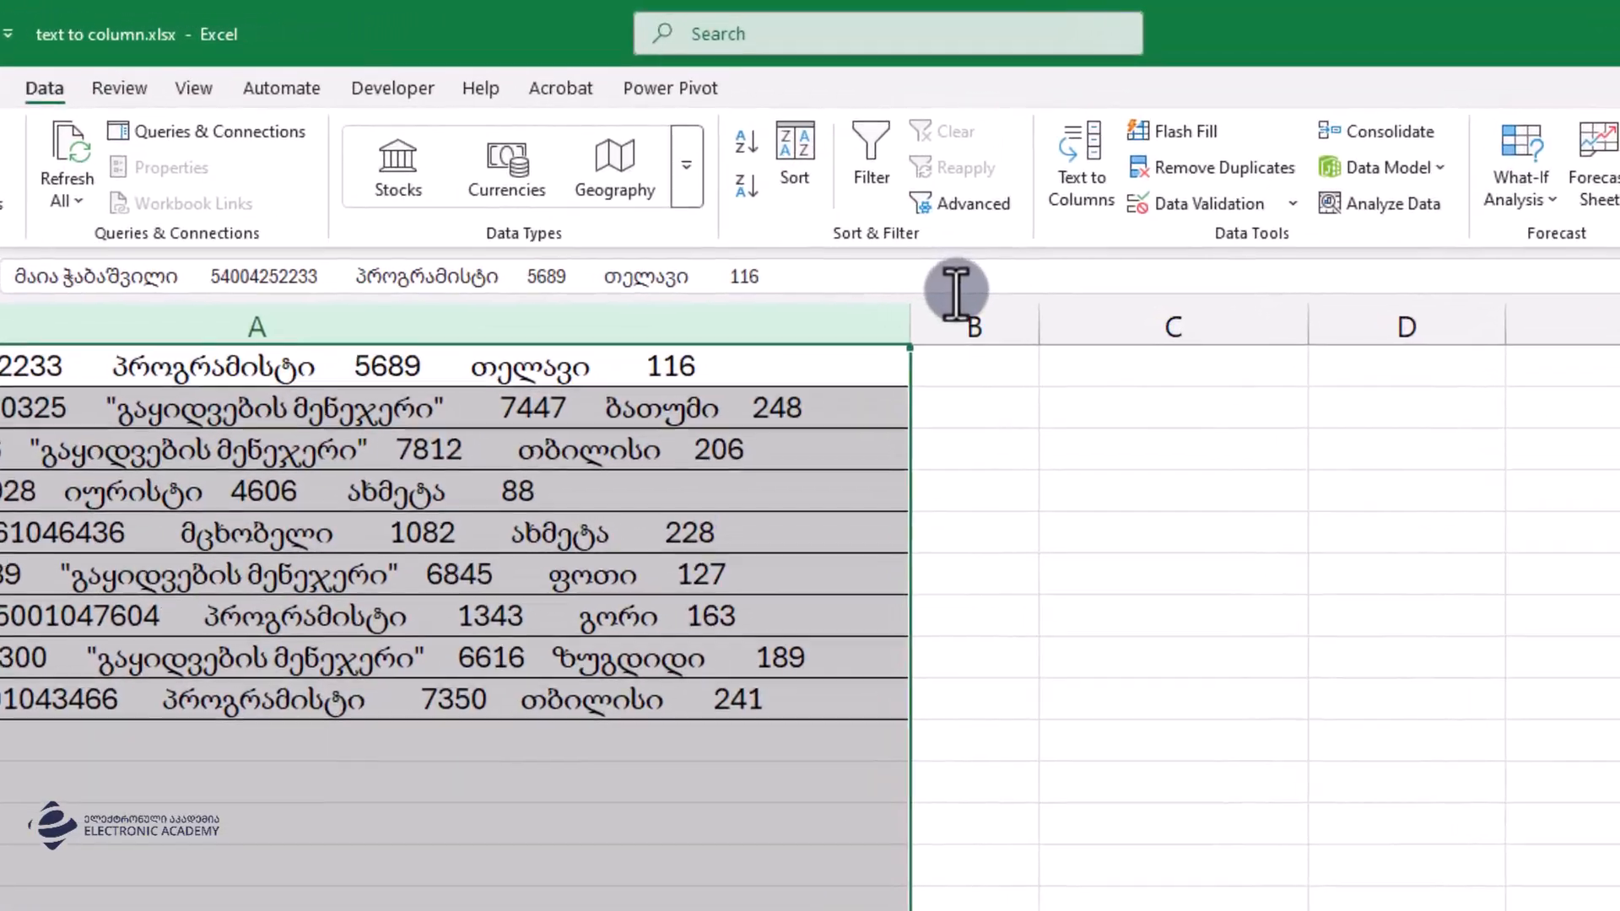
Set up a delimited Text to Columns split of column A by Tab and Space, treating consecutive delimiters as one.
click(1103, 157)
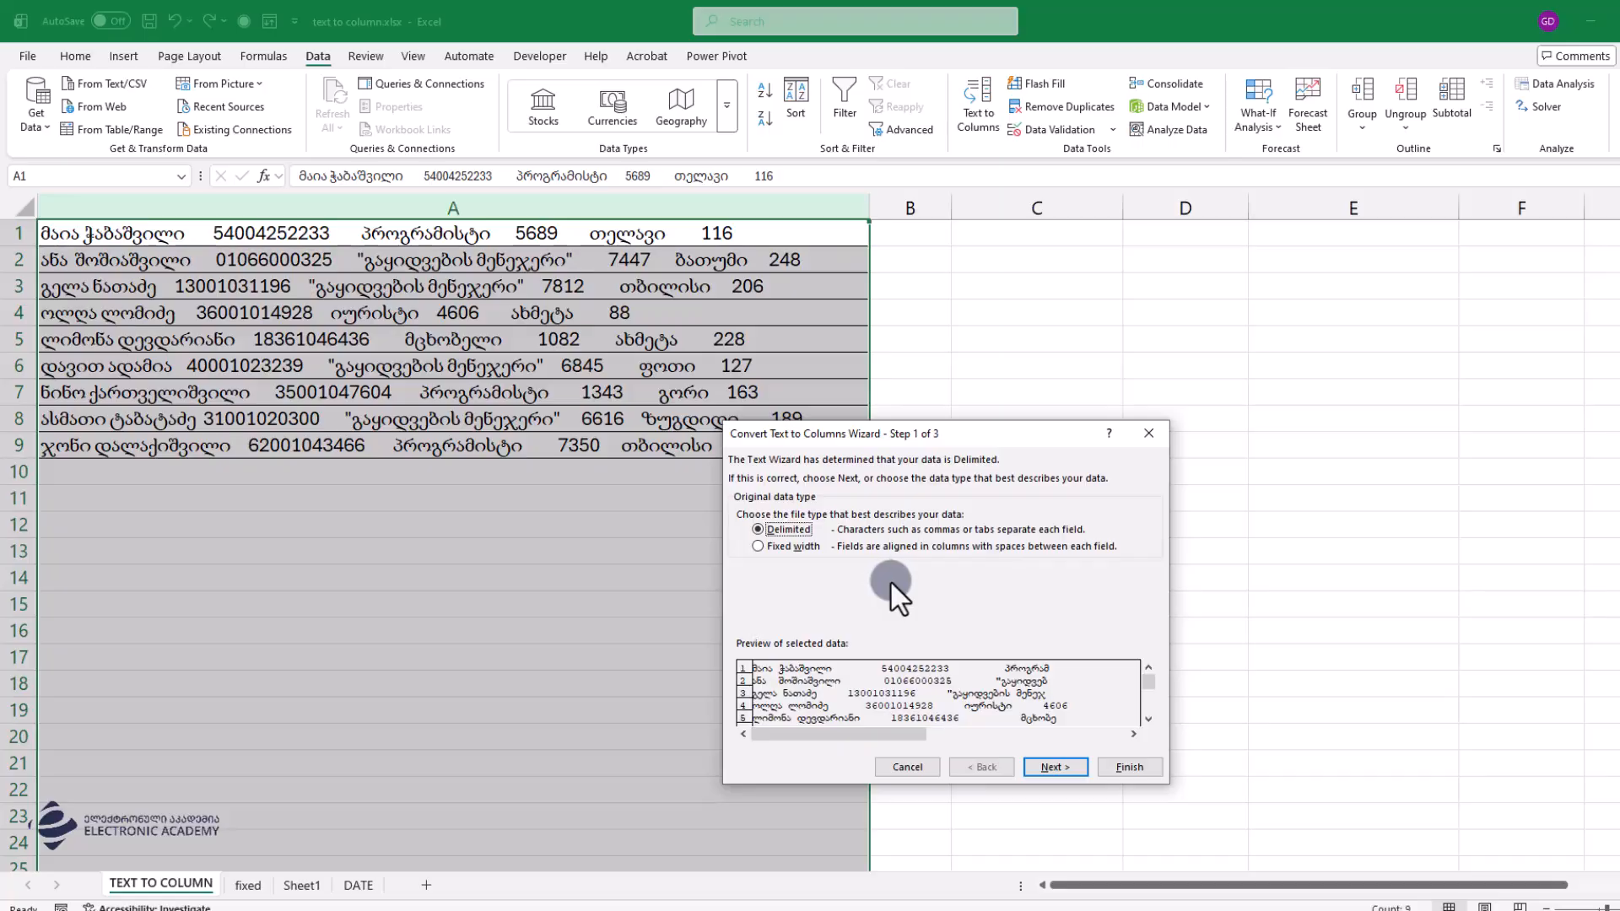
click(1049, 767)
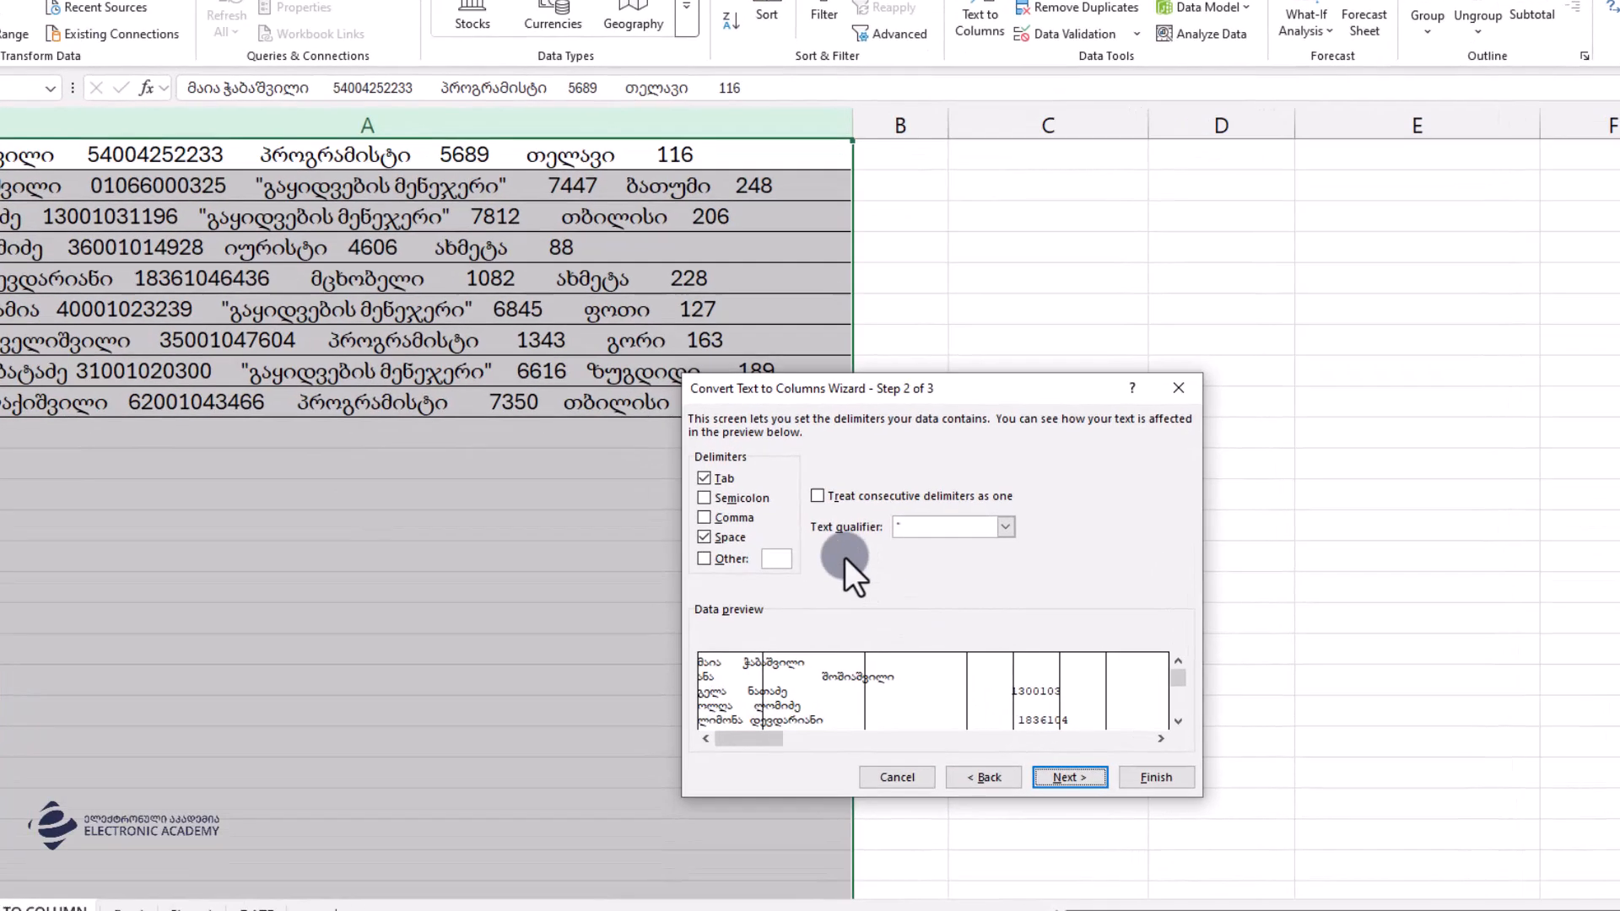
click(742, 562)
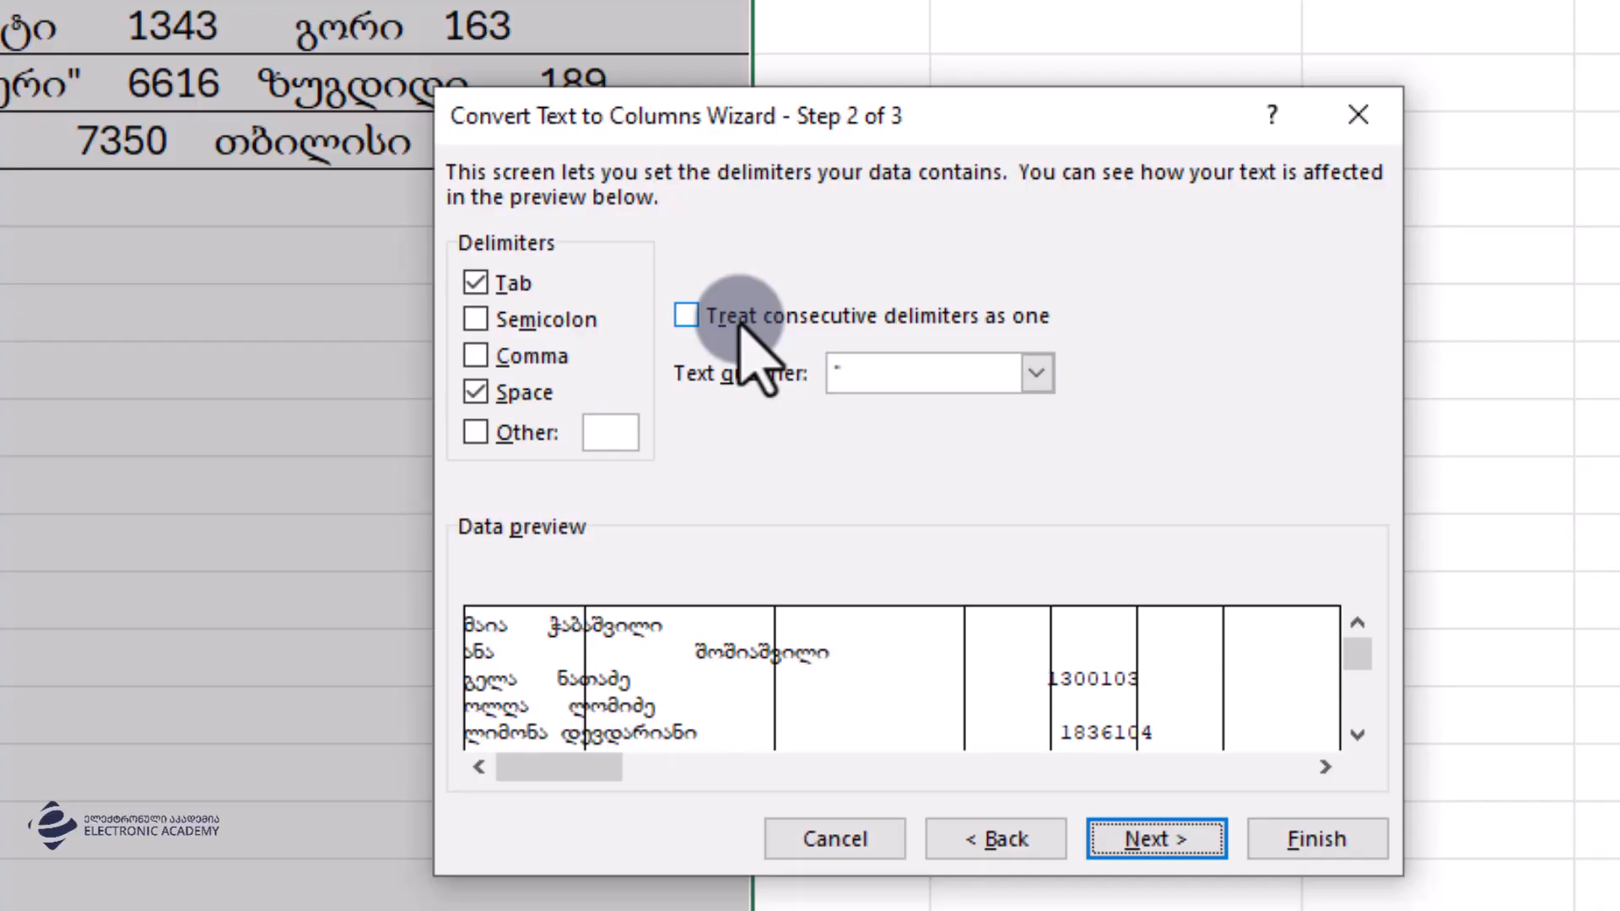
click(740, 321)
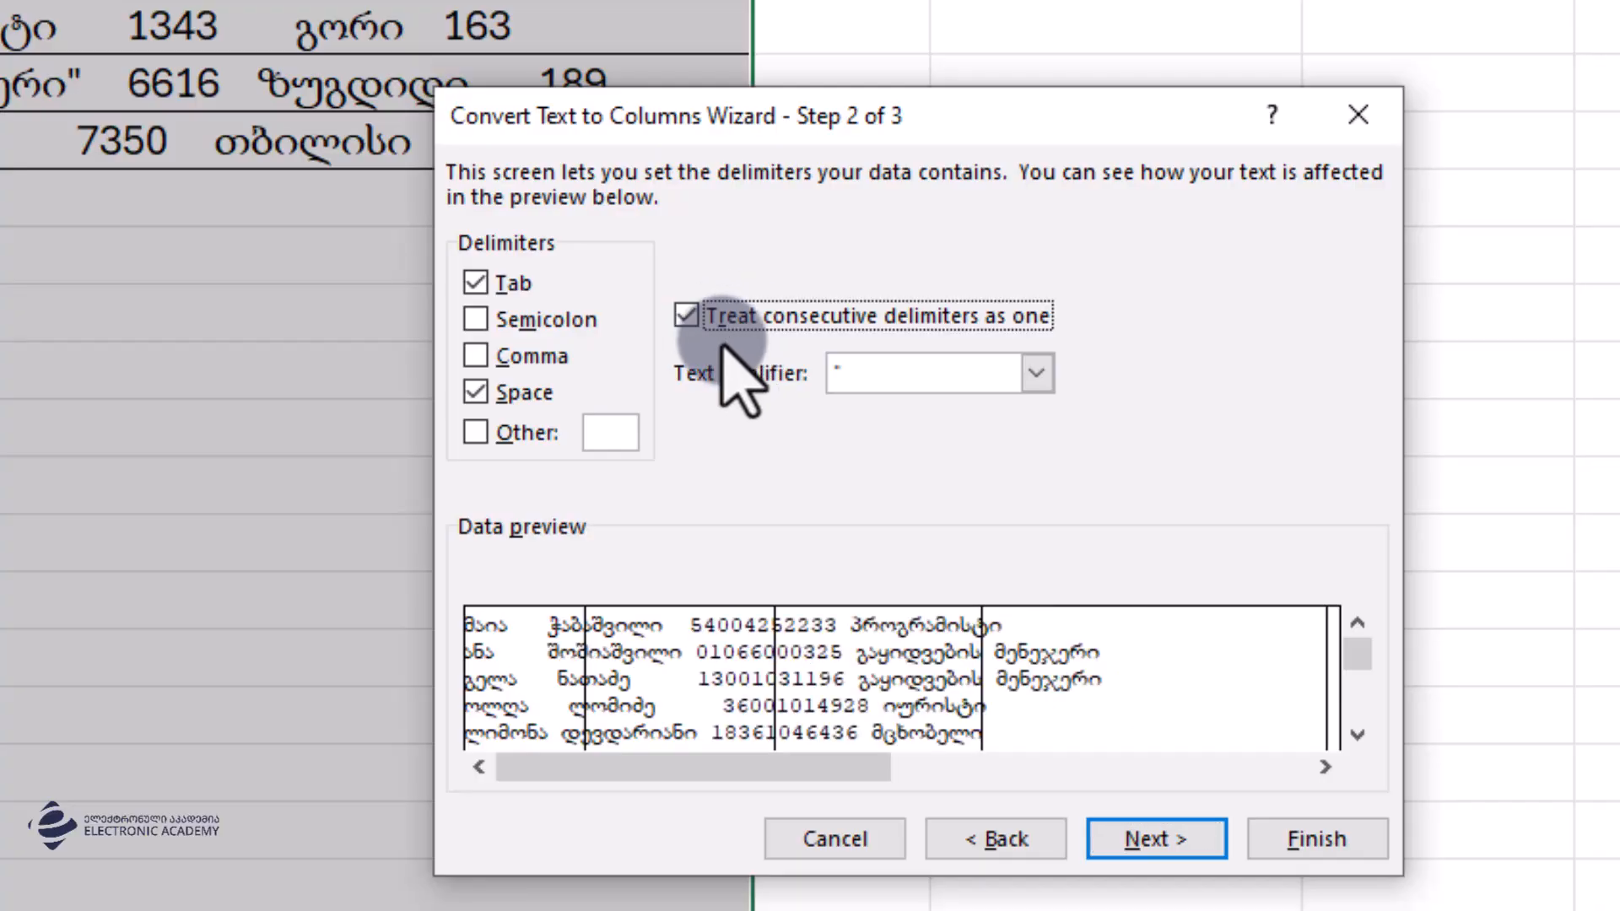
Set the split's destination to cell C1 and complete the conversion with the General data format.
click(1153, 842)
drag(680, 443, 421, 442)
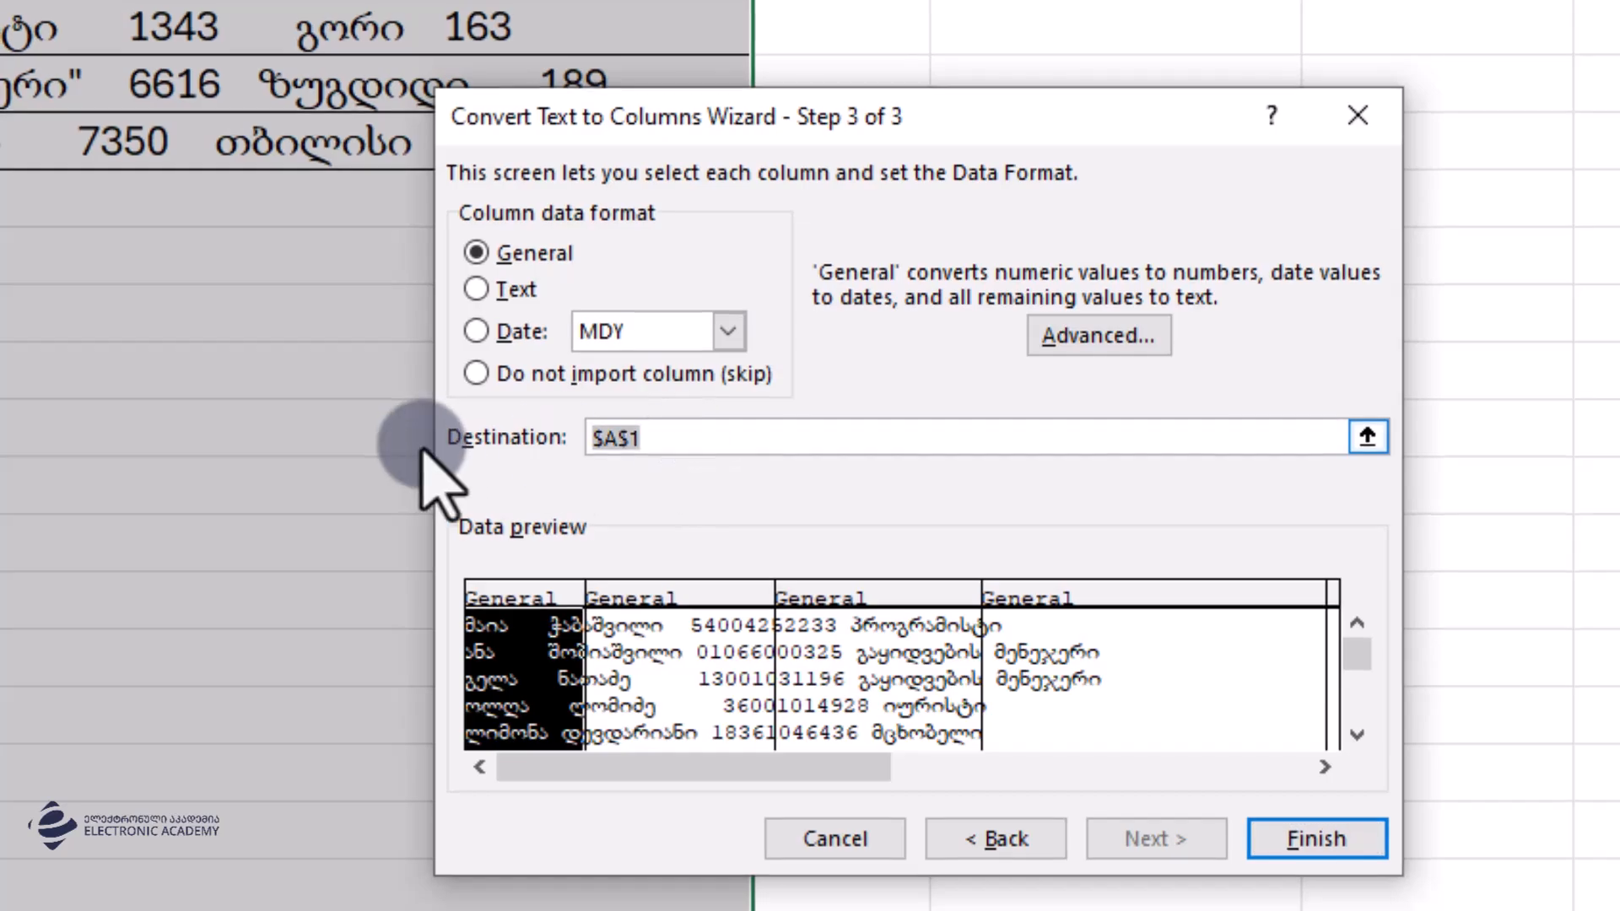
key(BackSpace)
click(1036, 234)
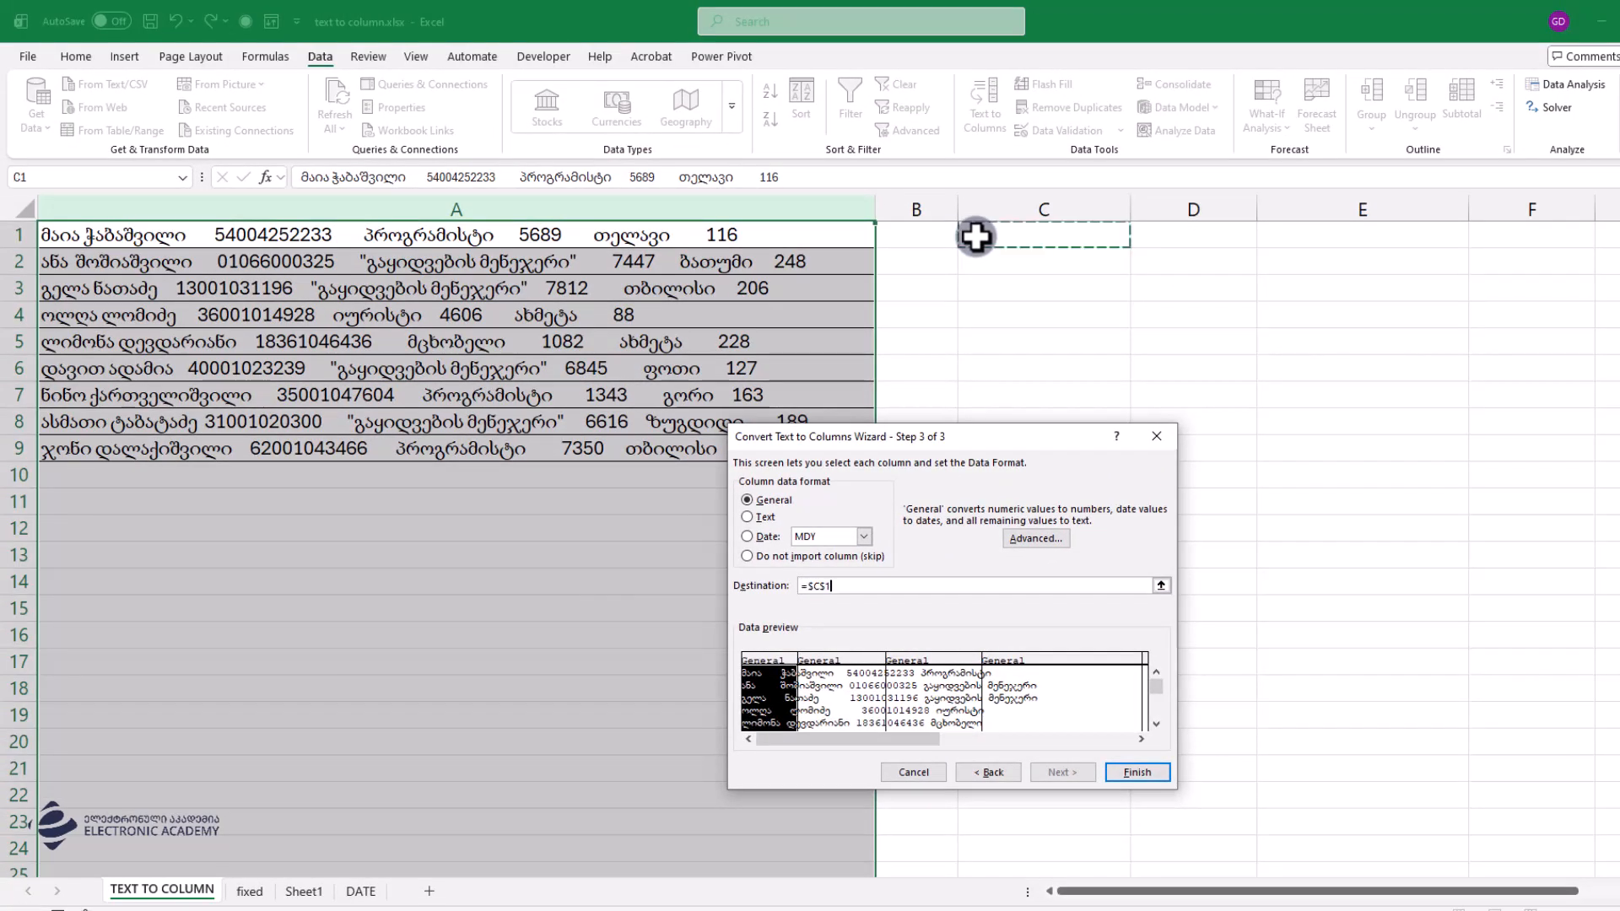
click(1137, 772)
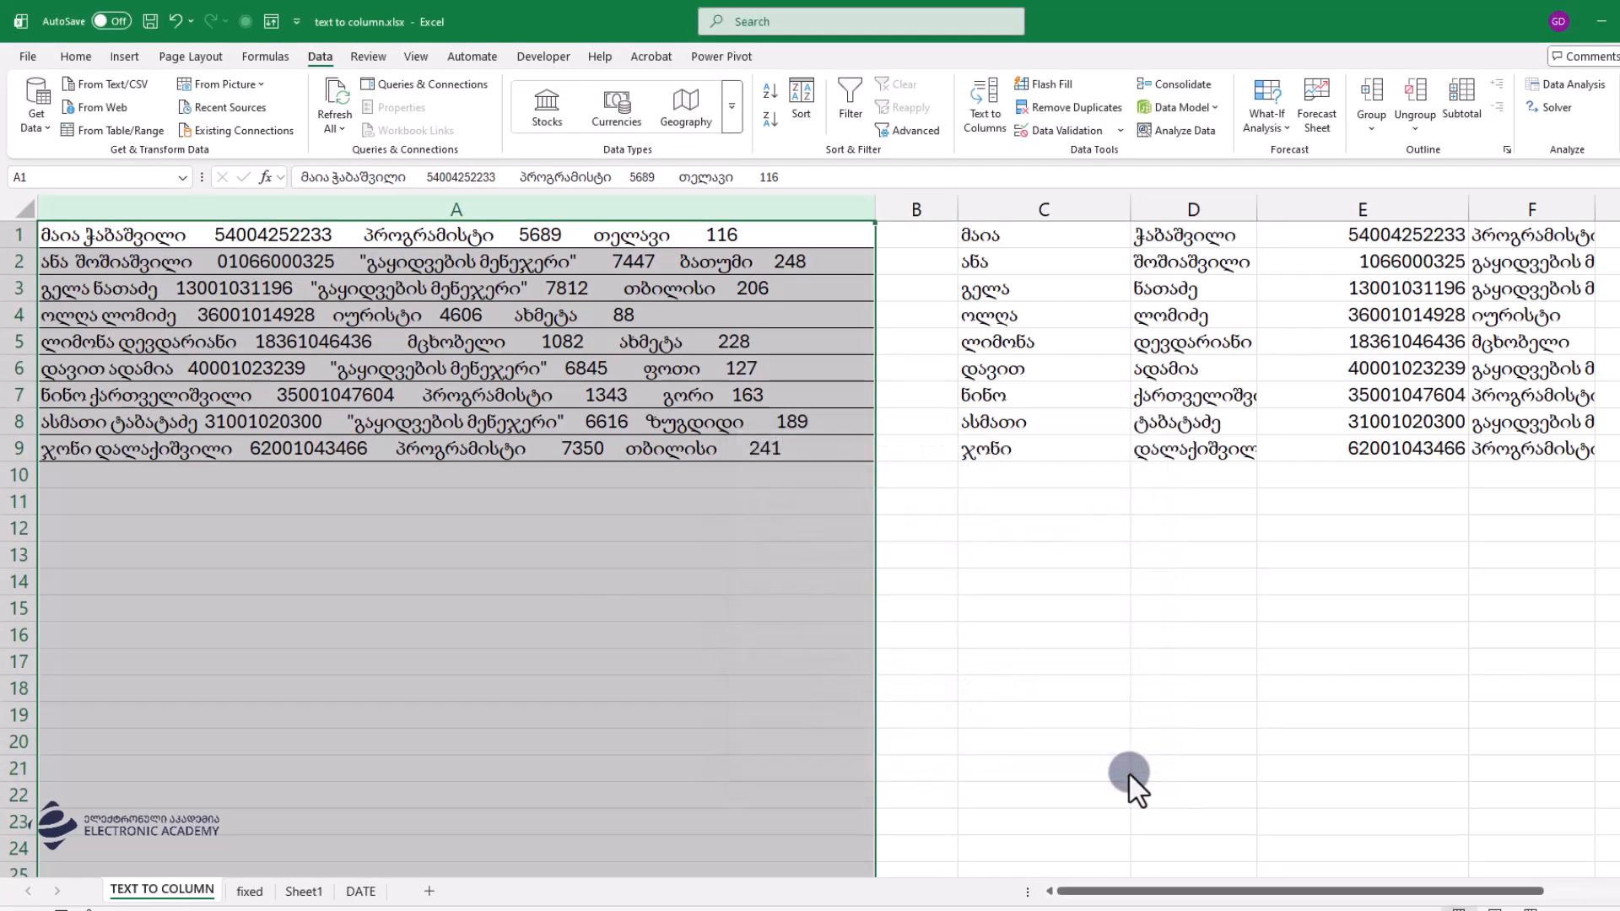
Review the split output columns from C onward and auto-fit column F to its contents.
click(1097, 209)
click(1198, 207)
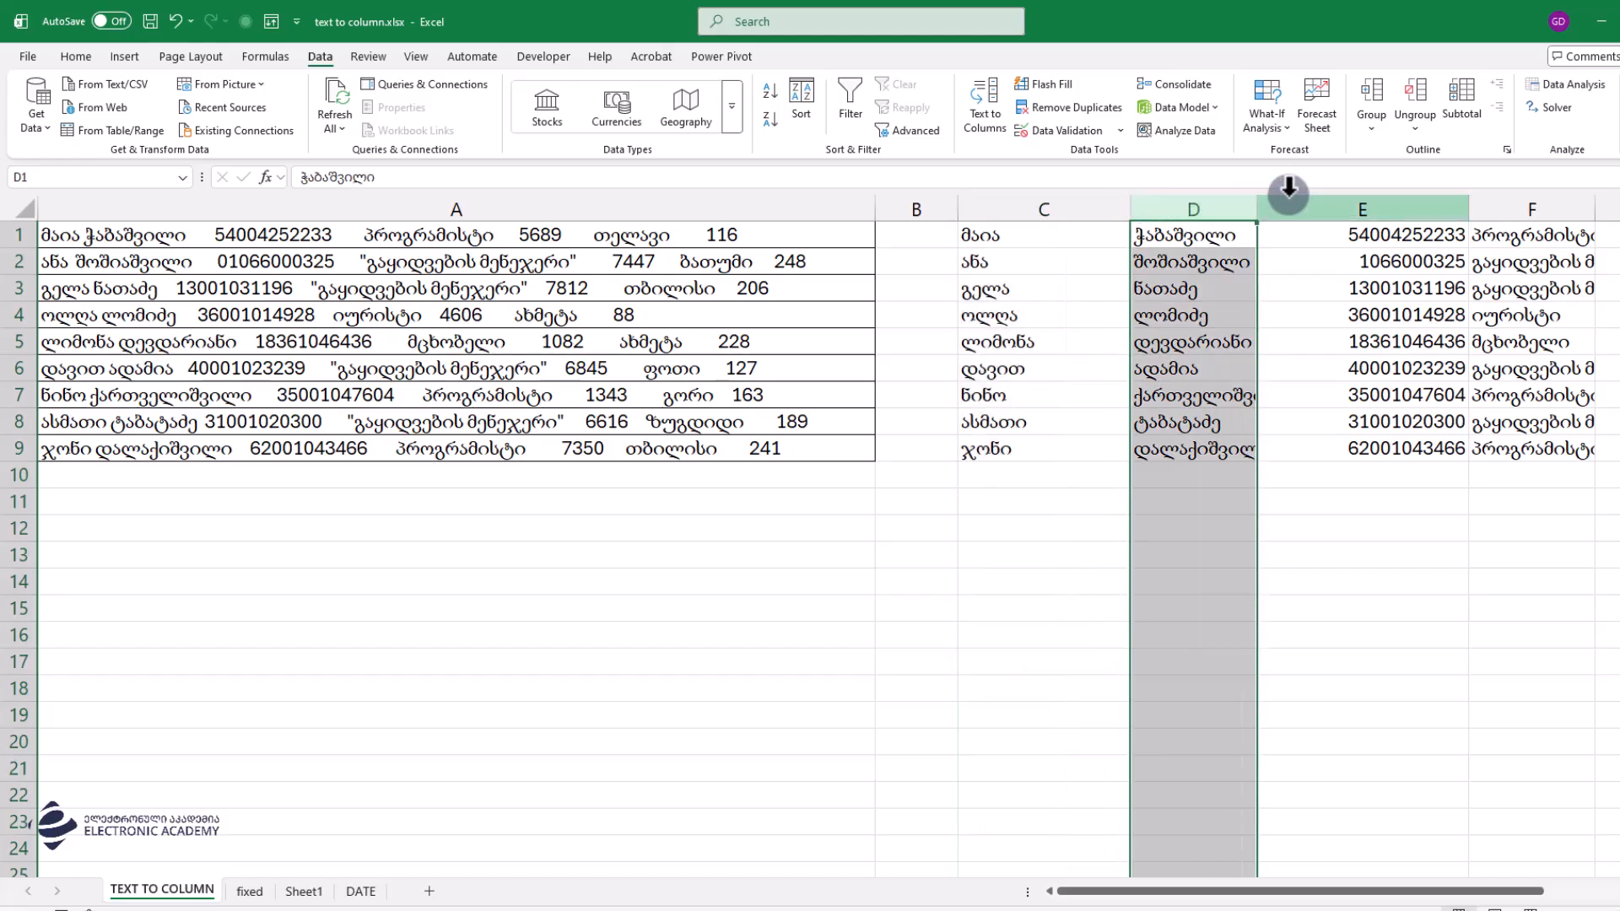
click(1453, 203)
click(1584, 199)
click(1606, 208)
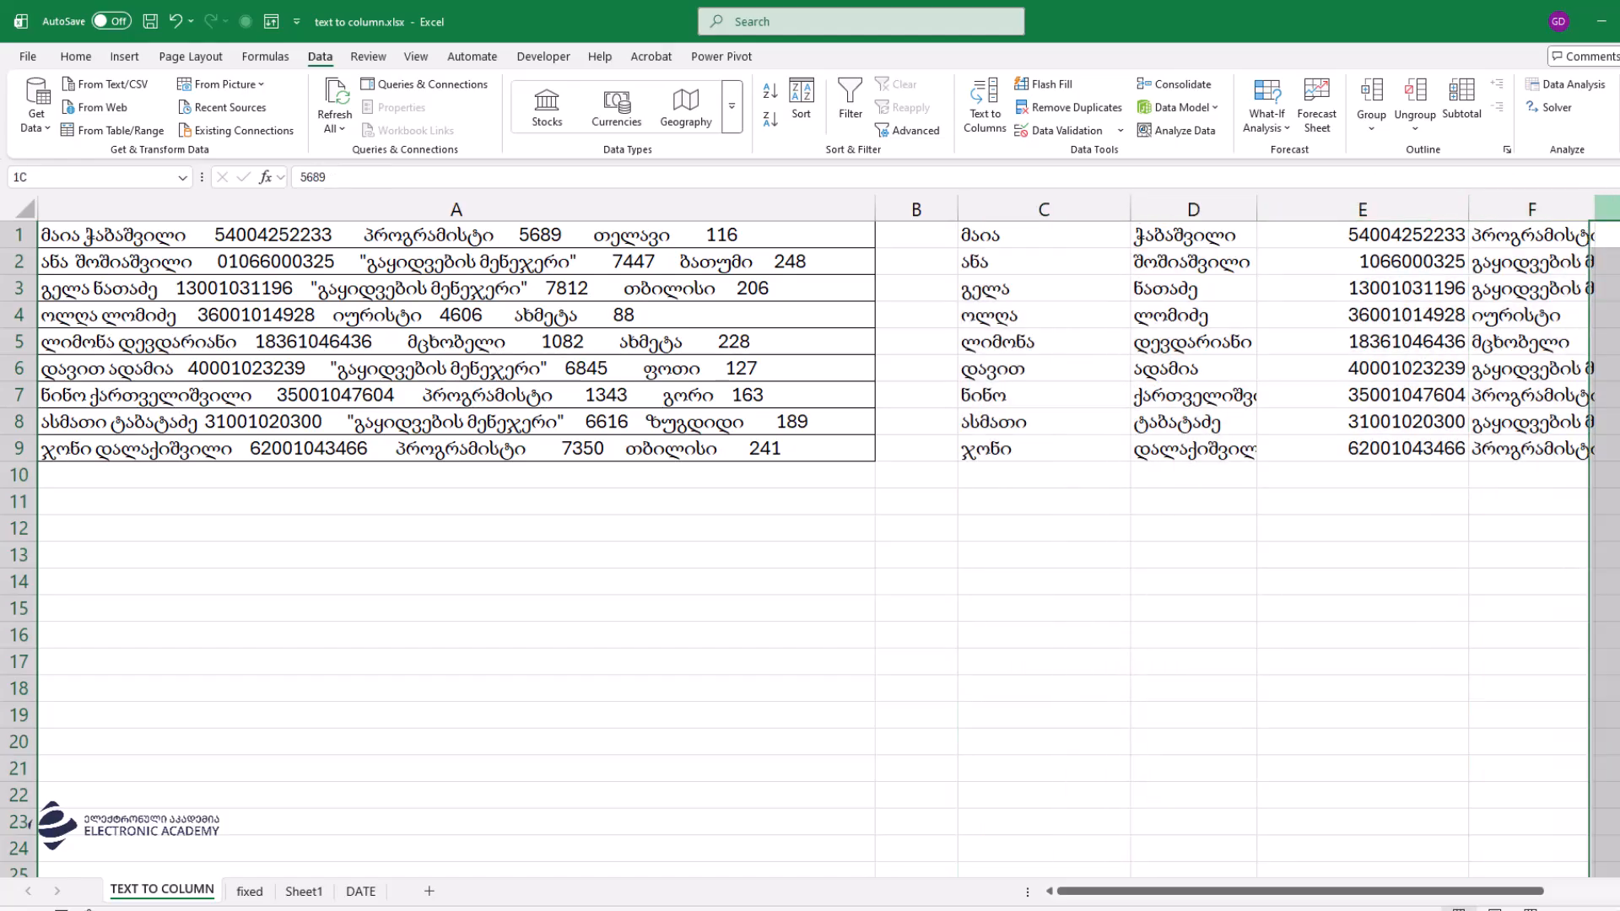
drag(1287, 885, 1457, 882)
drag(1175, 212, 1172, 213)
double_click(1172, 214)
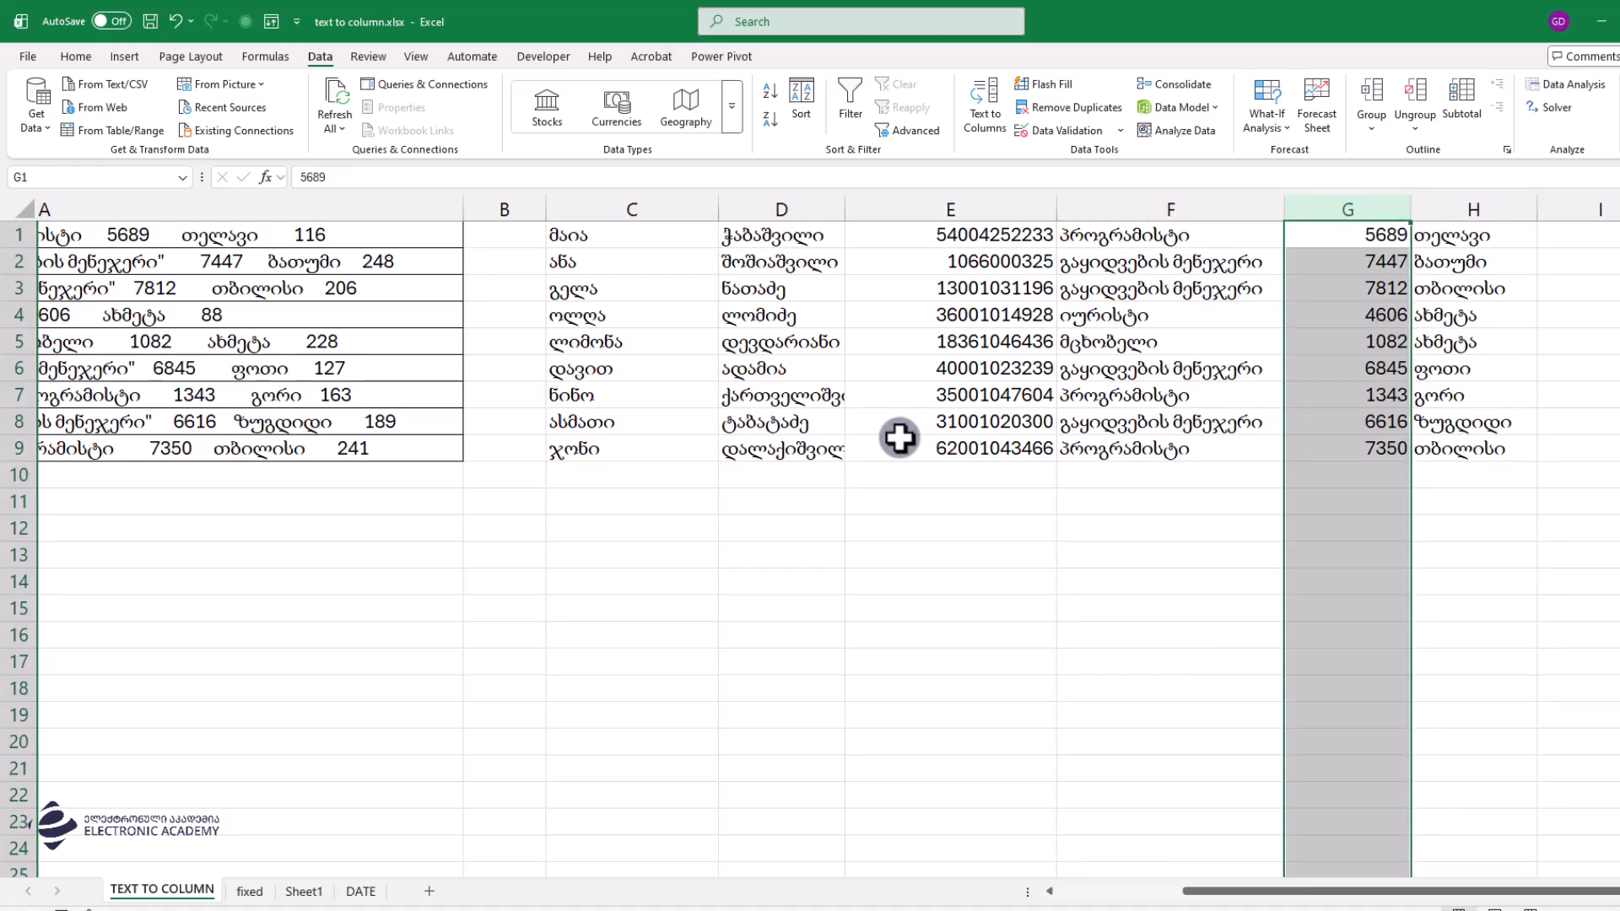
Clear the contents of columns C through K and return to cell A1.
click(600, 203)
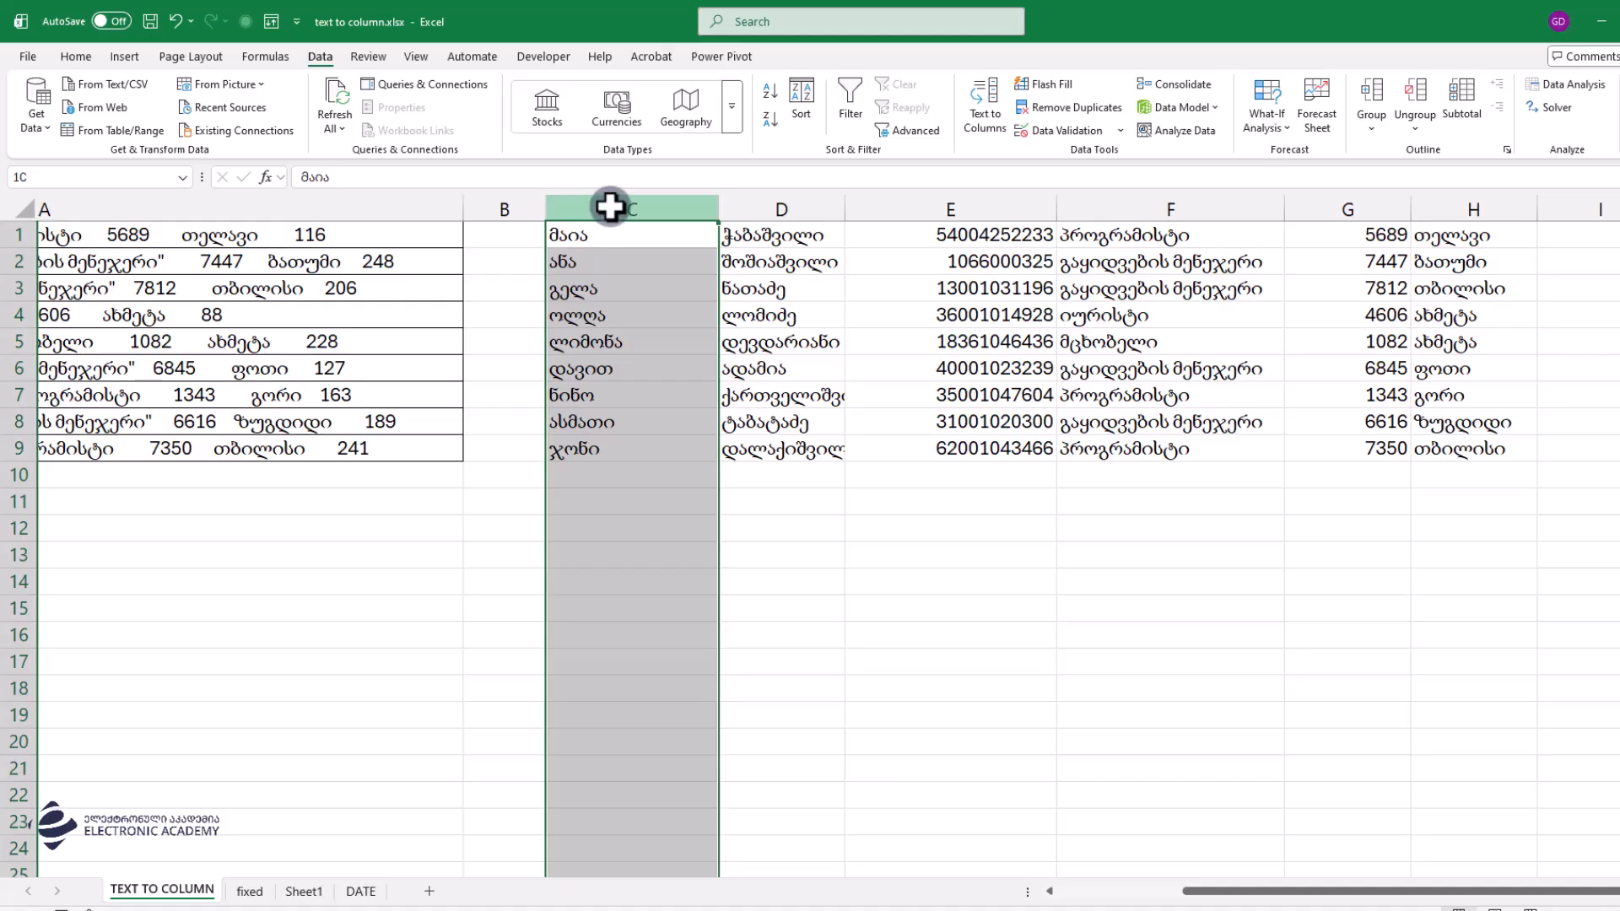
drag(610, 206, 1478, 202)
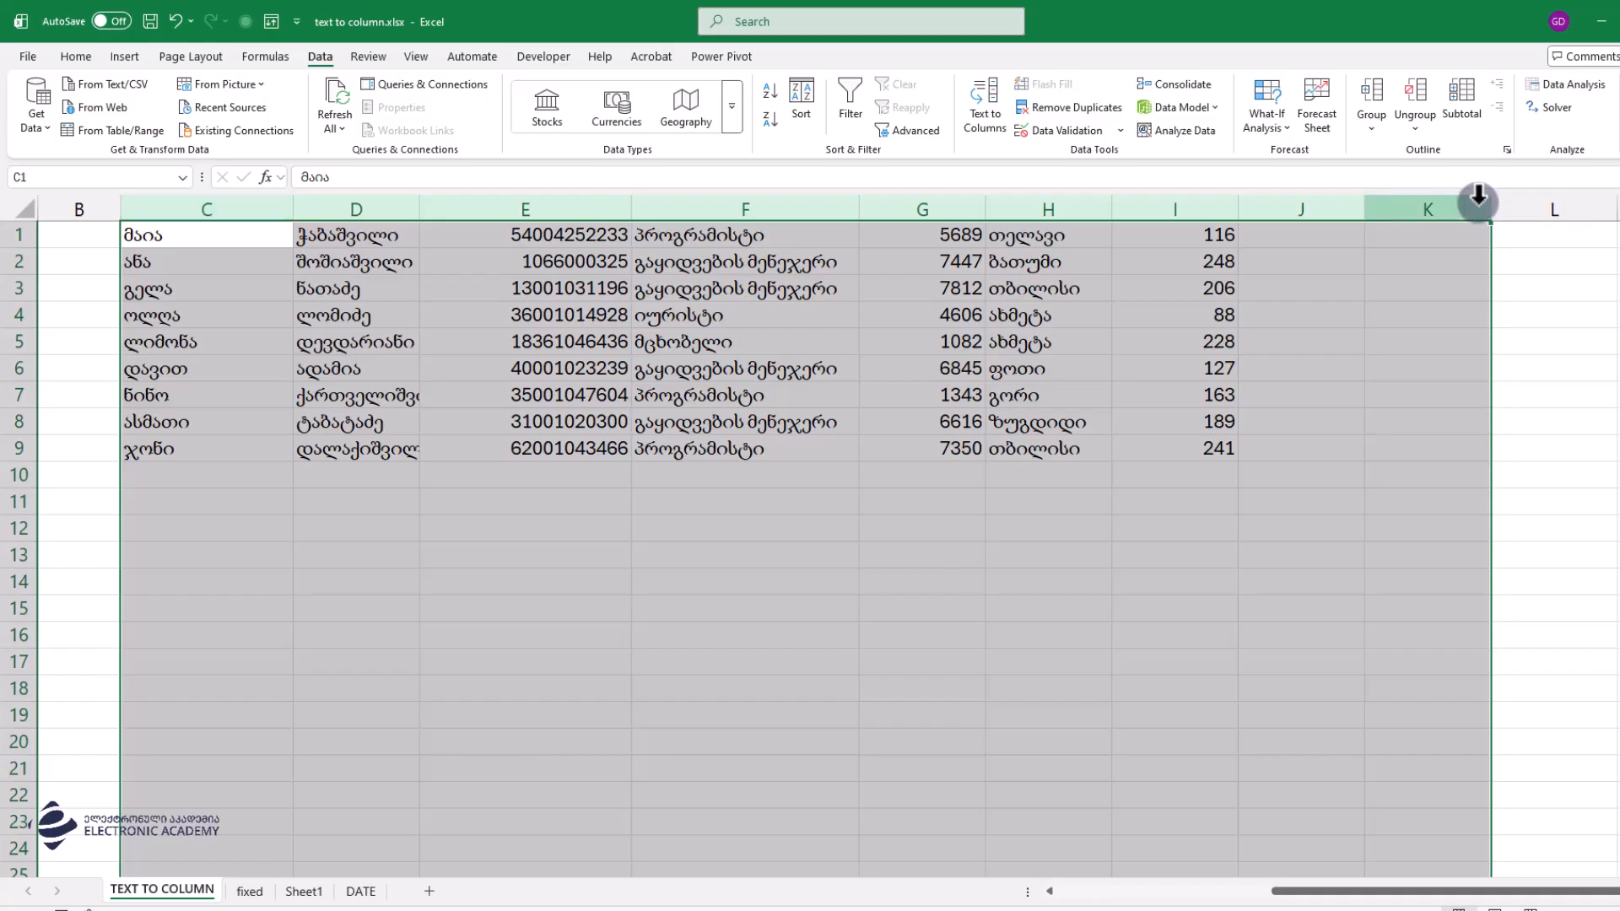
key(Delete)
key(ctrl+Home)
key(Left)
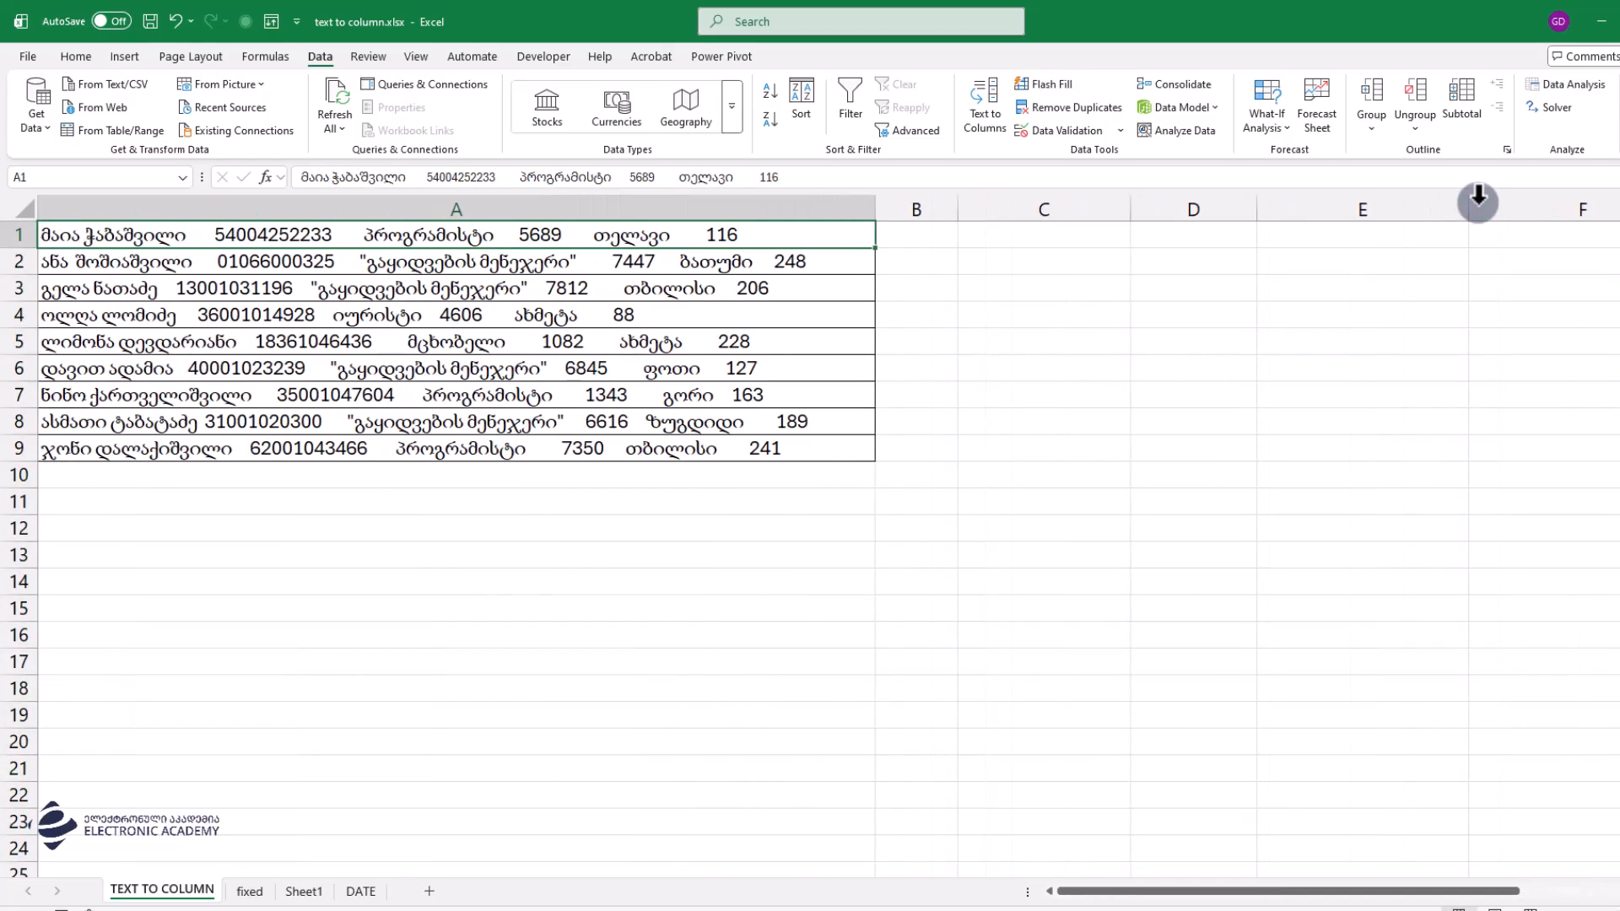
Set up another delimited split of column A by Tab and Space, with the text qualifier set to {none}.
click(449, 208)
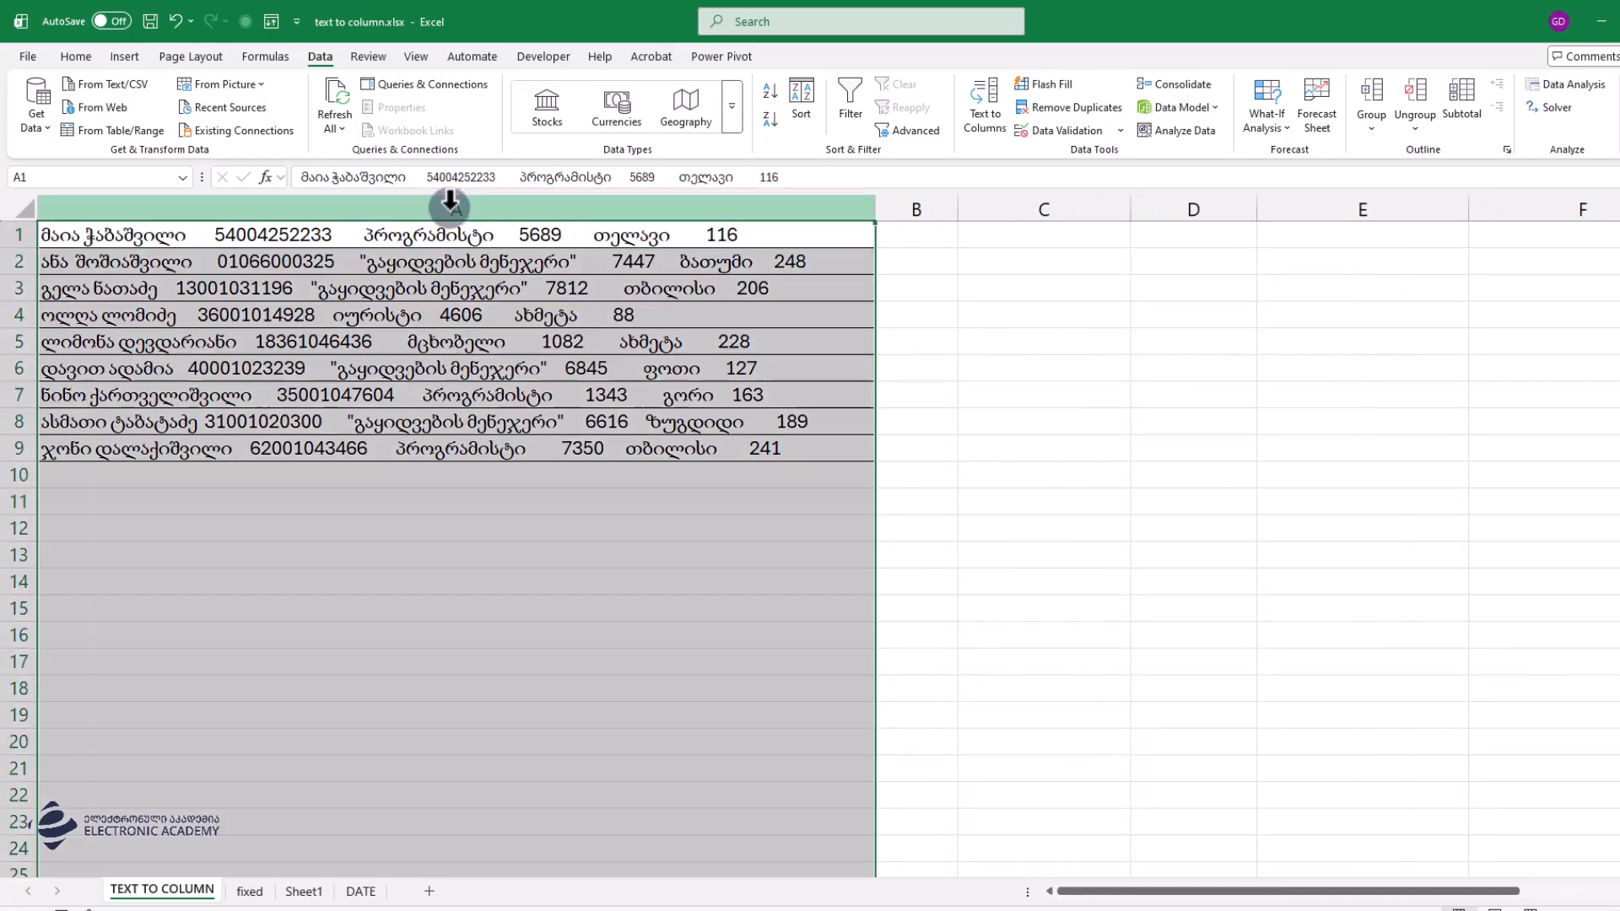
click(979, 106)
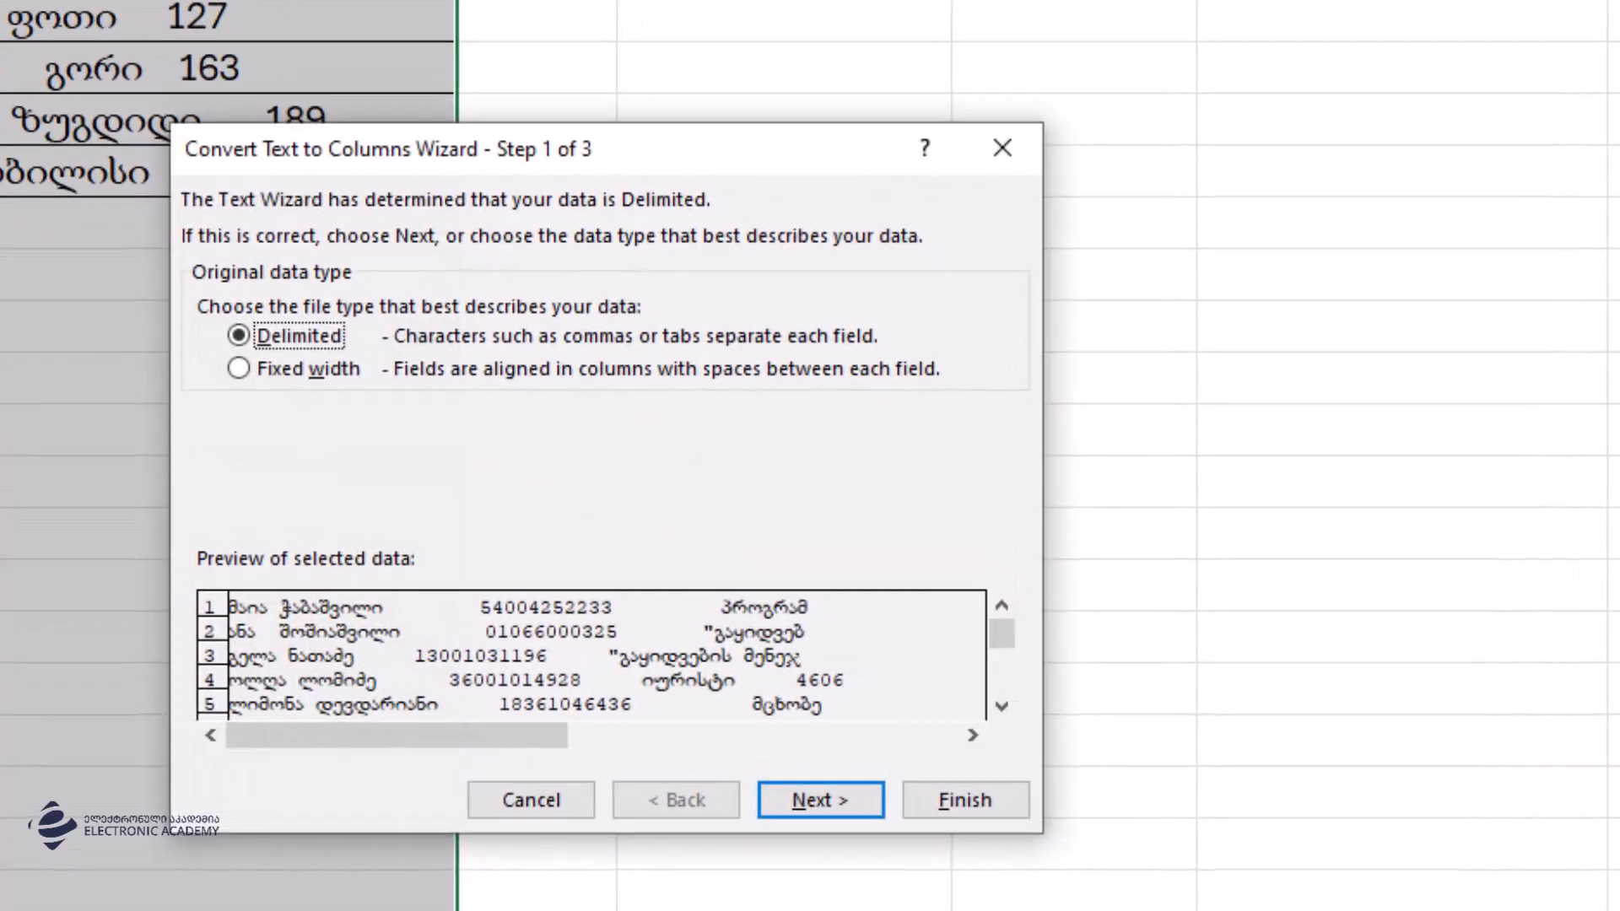
click(810, 802)
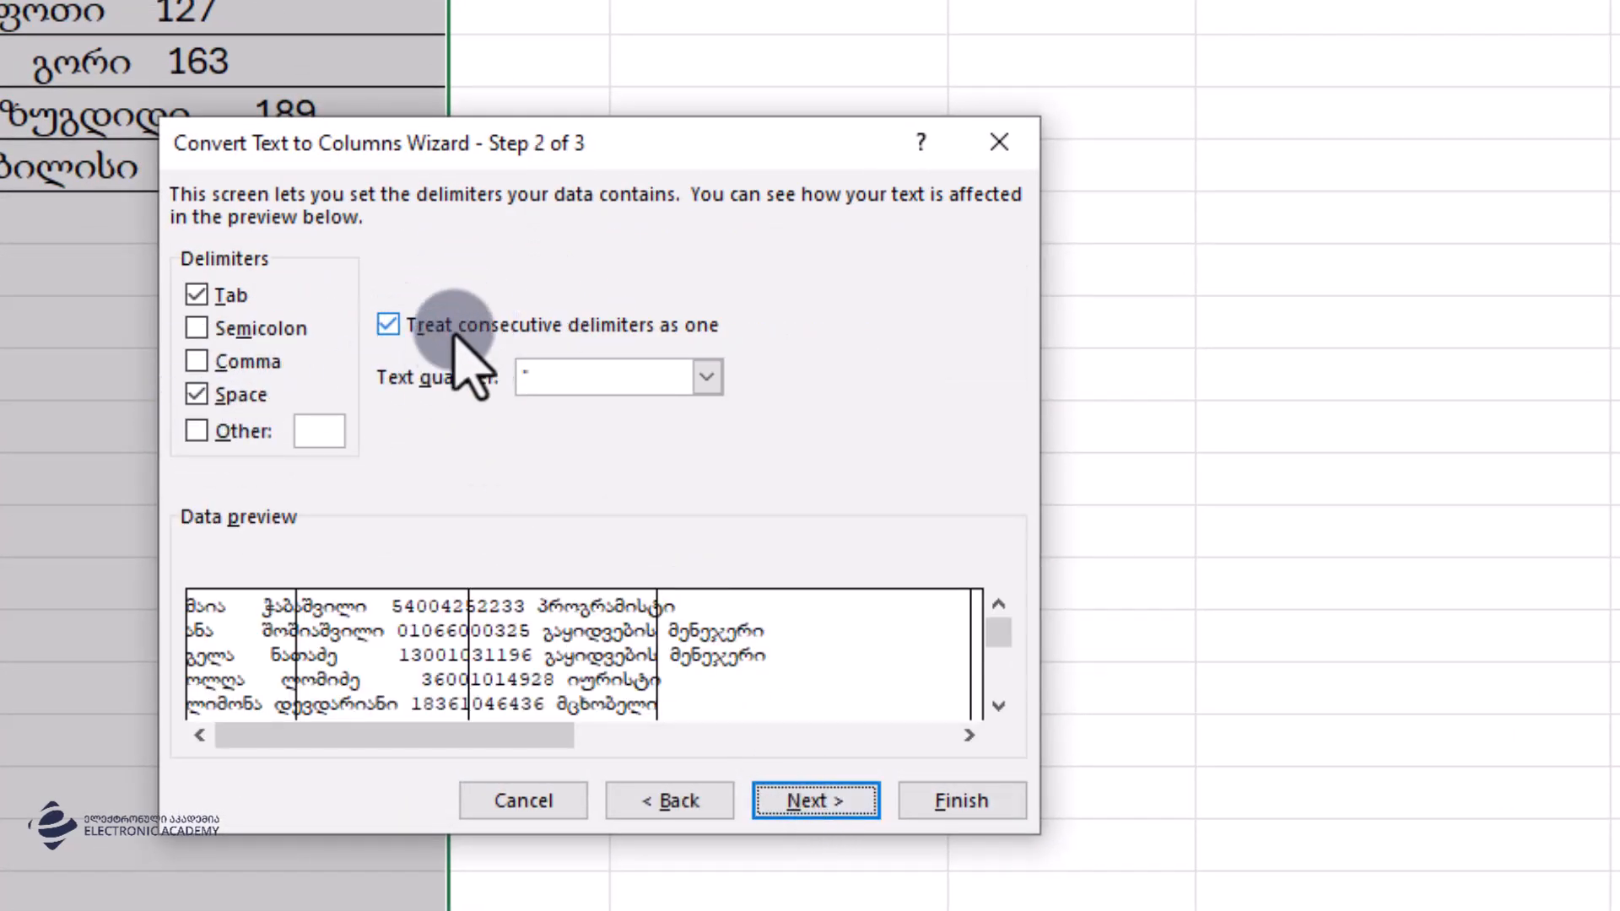
click(567, 387)
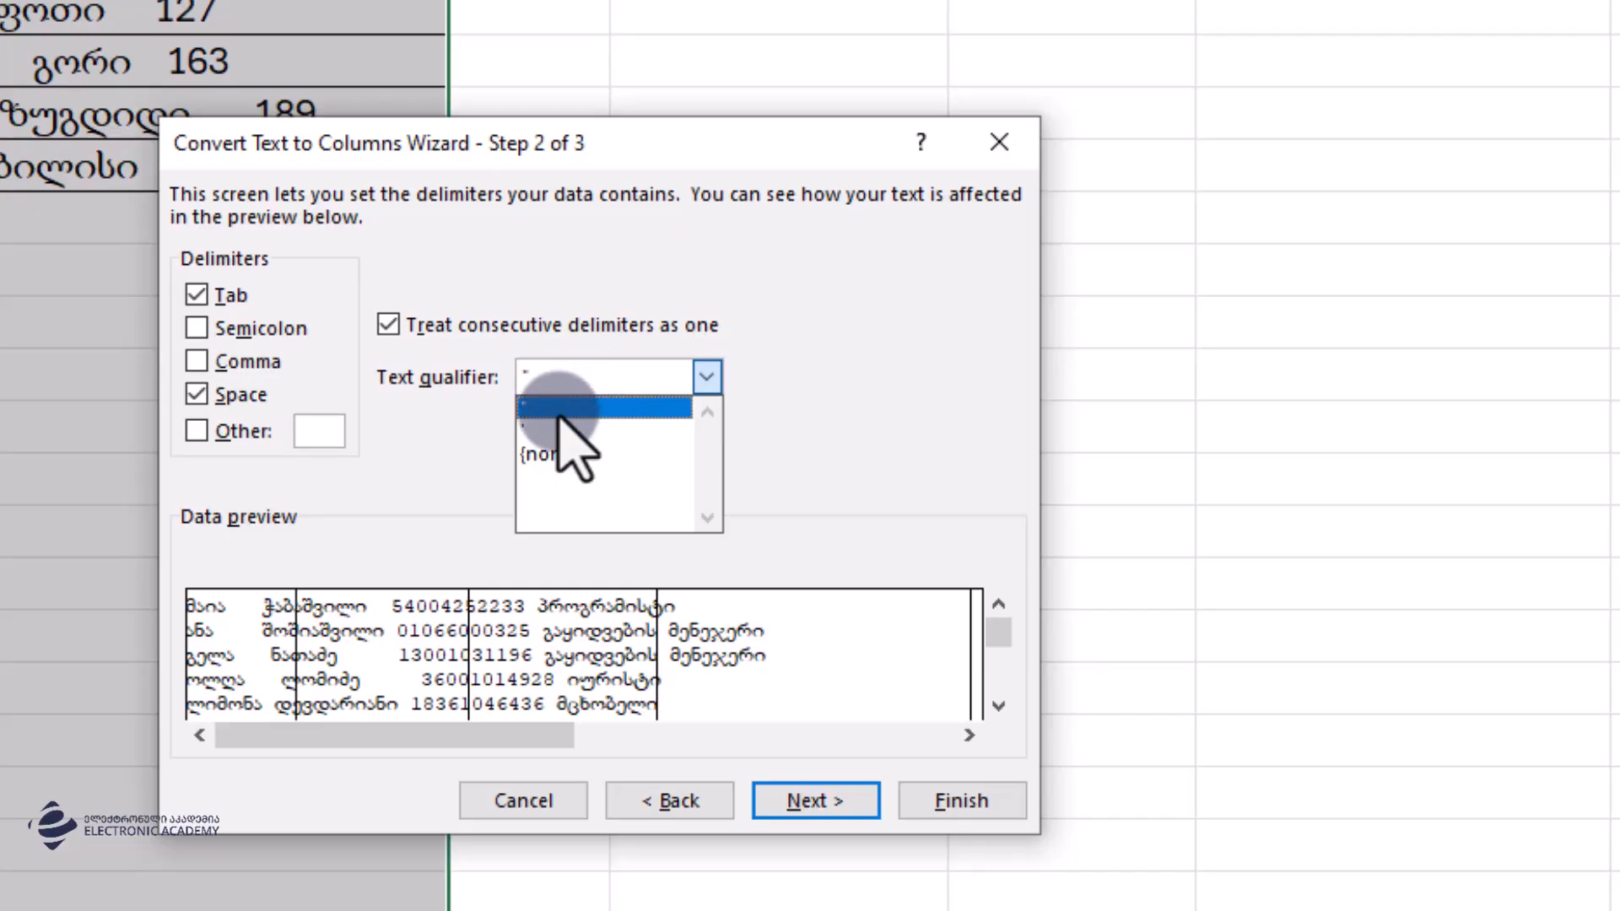
click(570, 456)
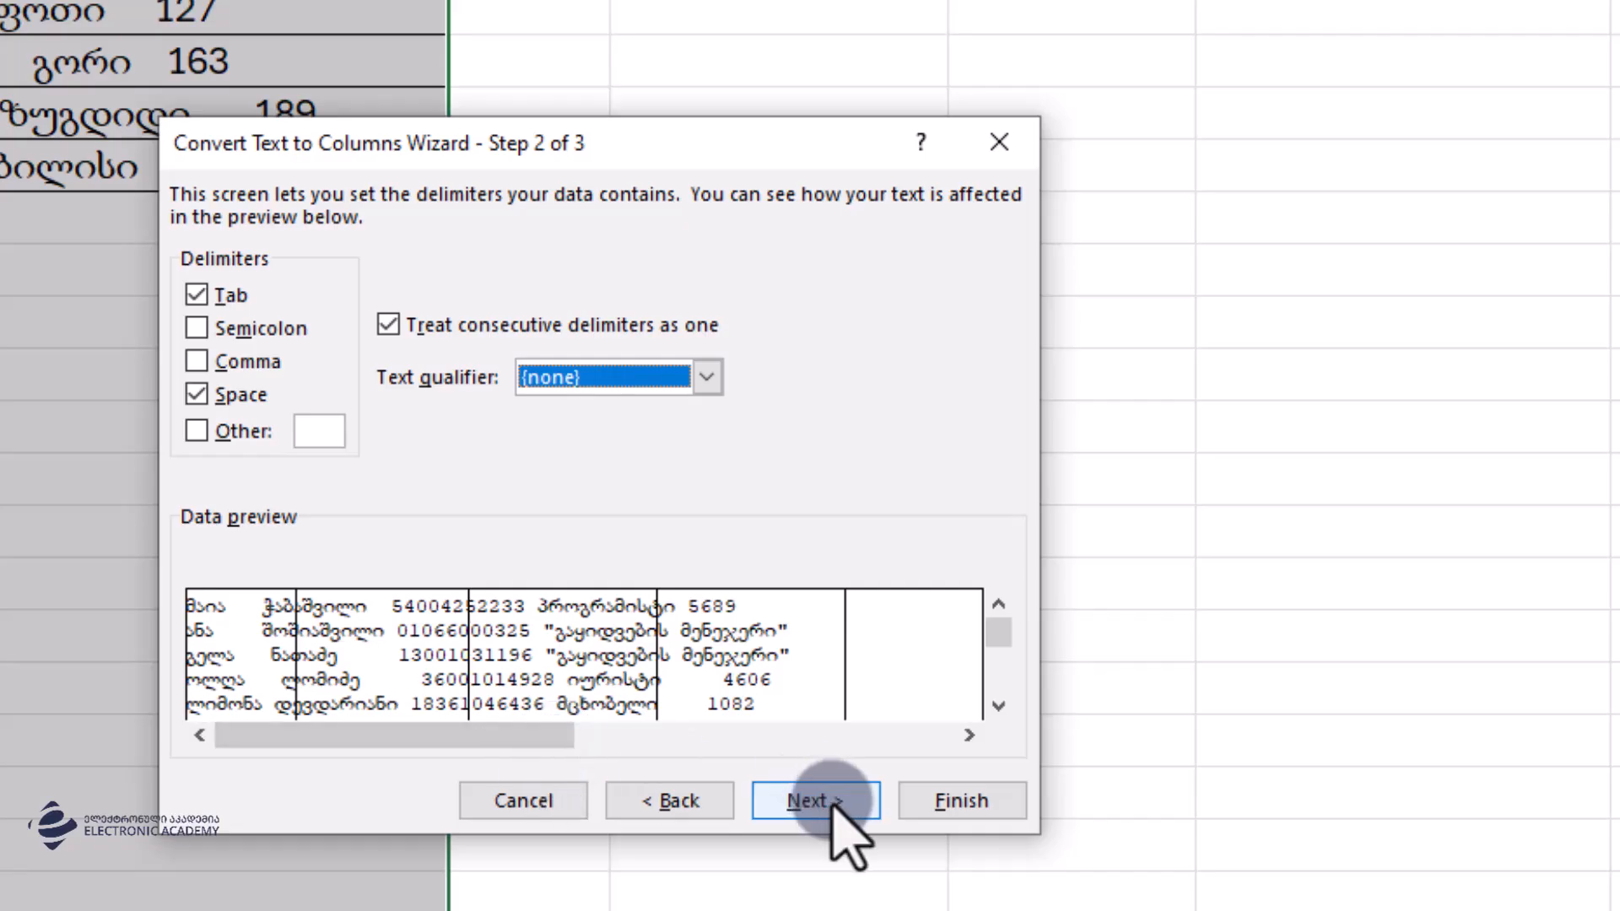
Direct the output of the split without a text qualifier to cell C1 and complete the conversion.
click(795, 792)
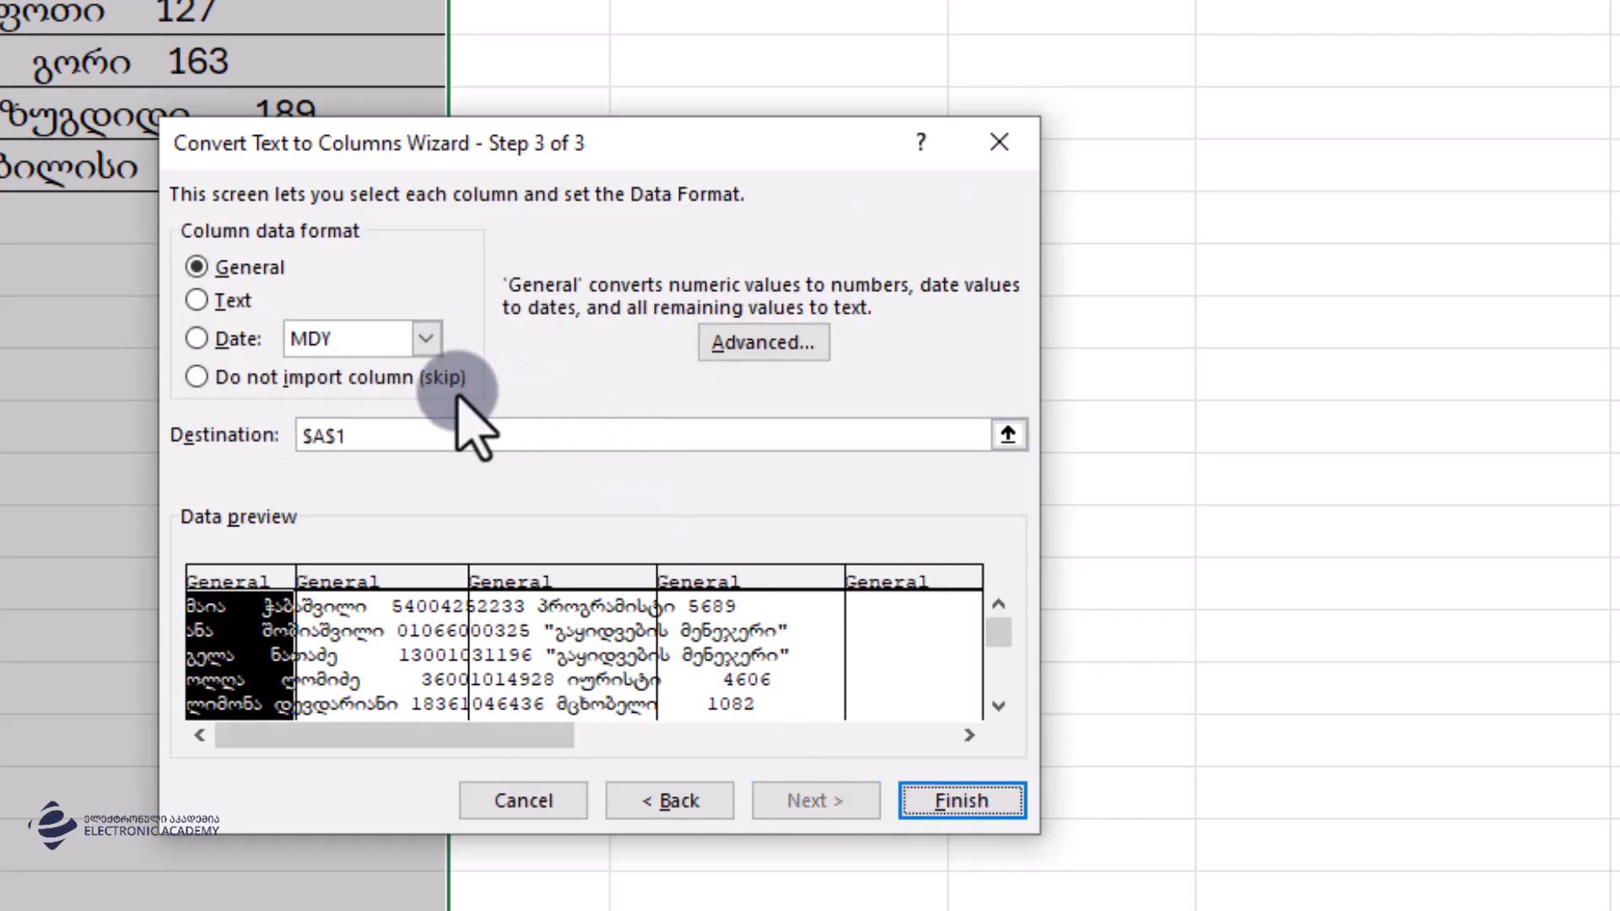
drag(365, 431, 55, 413)
key(BackSpace)
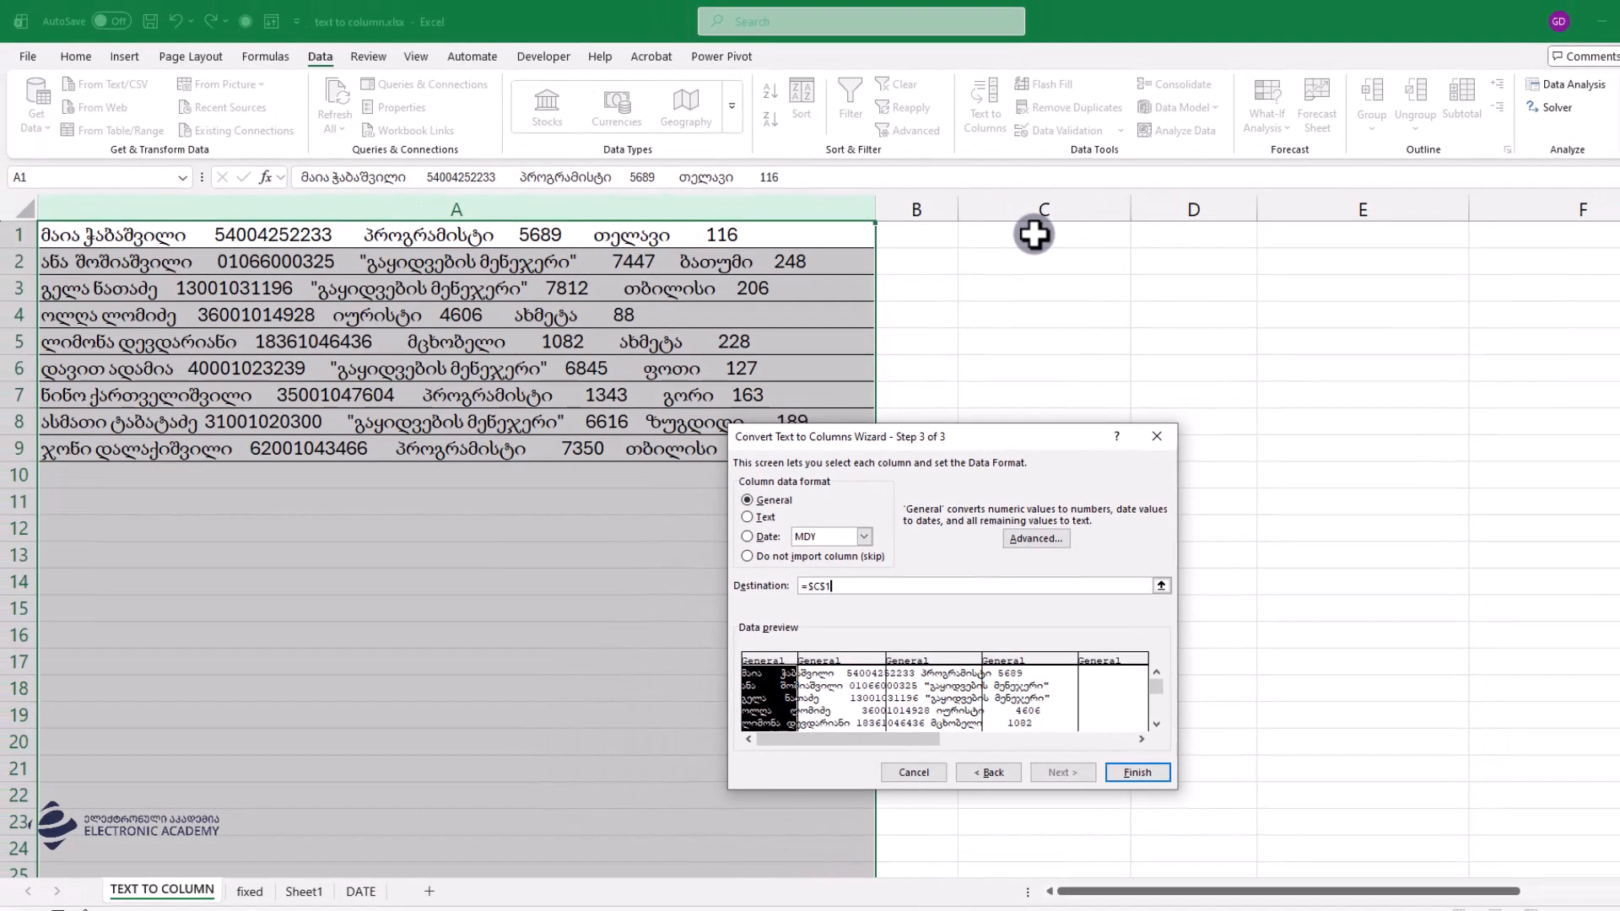
click(946, 74)
click(1063, 778)
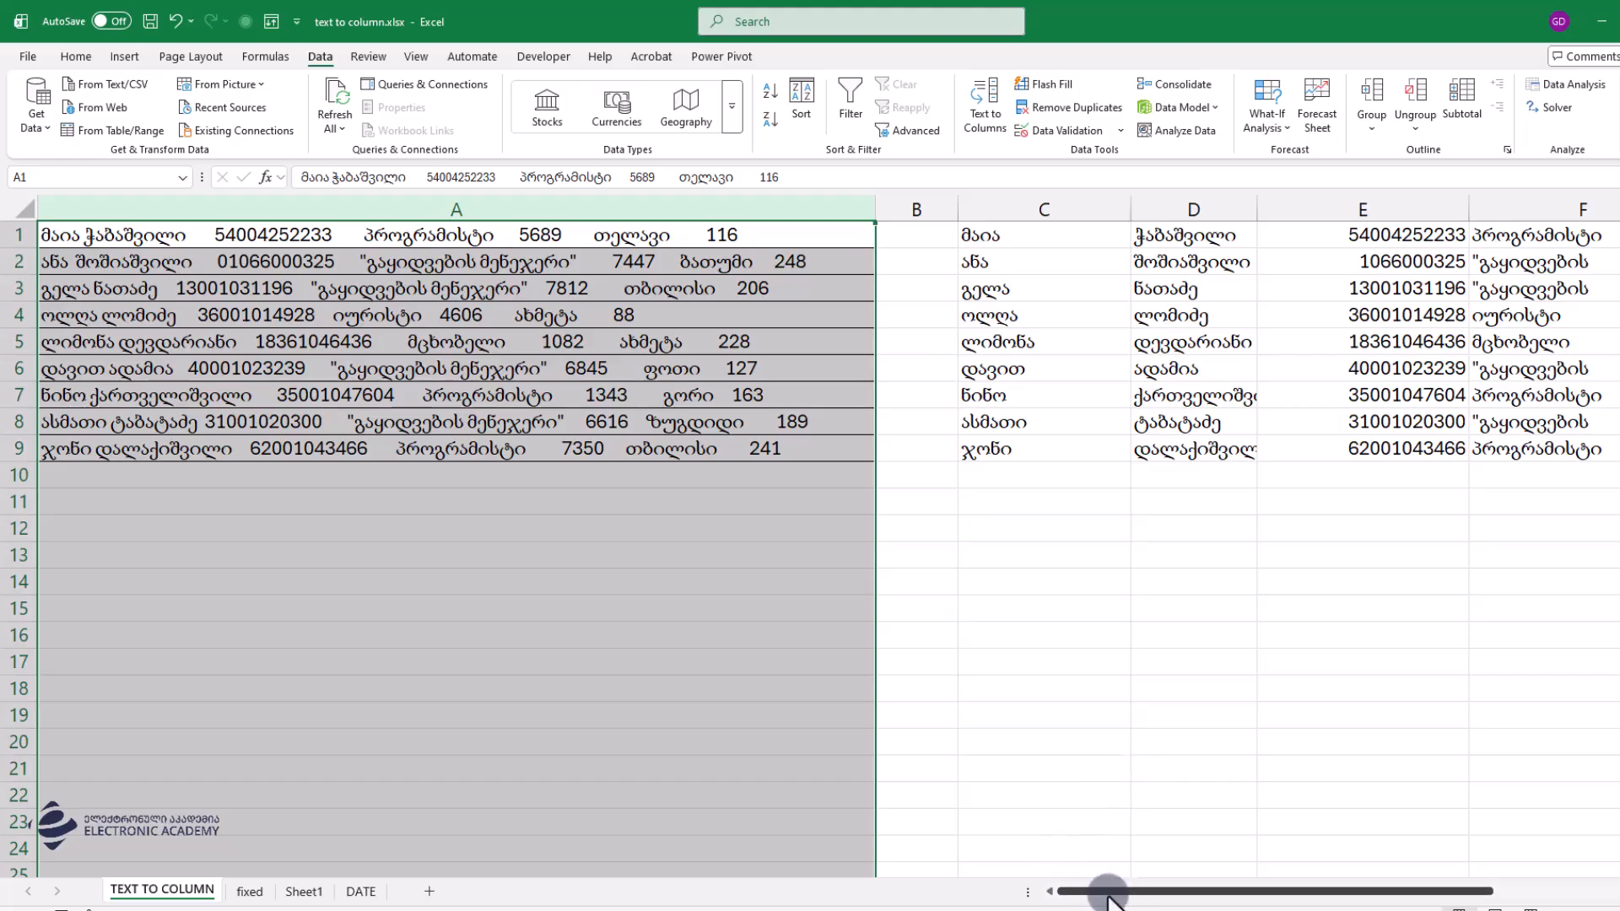
Inspect how the quoted job titles are divided between cell F2 and the range G2:G9.
drag(1122, 891, 1338, 894)
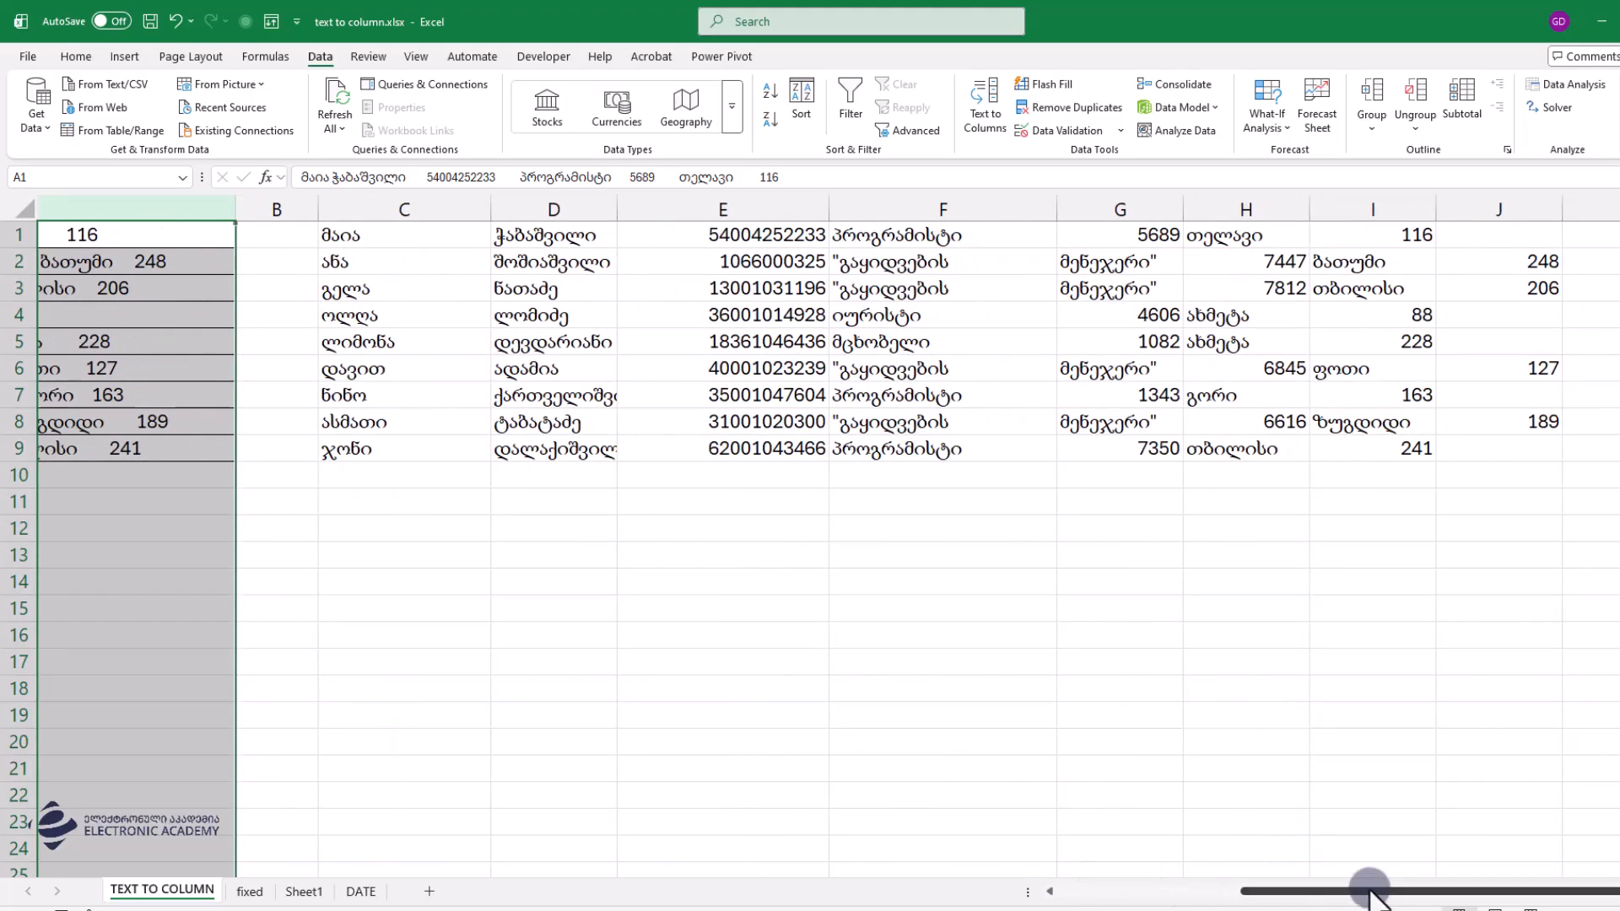
click(928, 257)
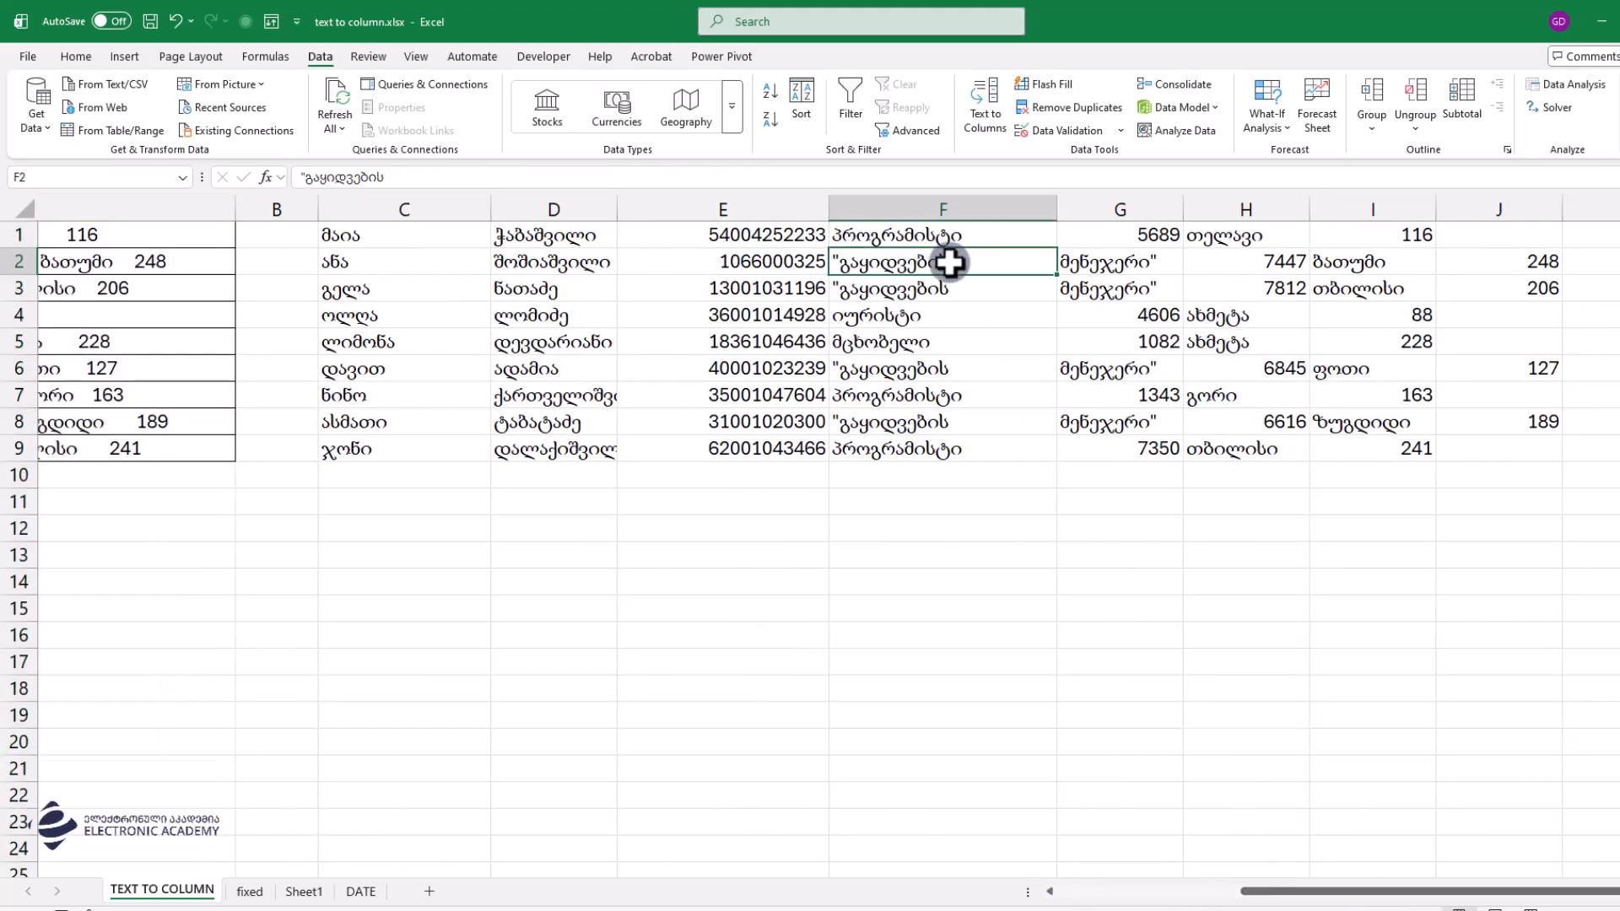
drag(1134, 257, 1136, 443)
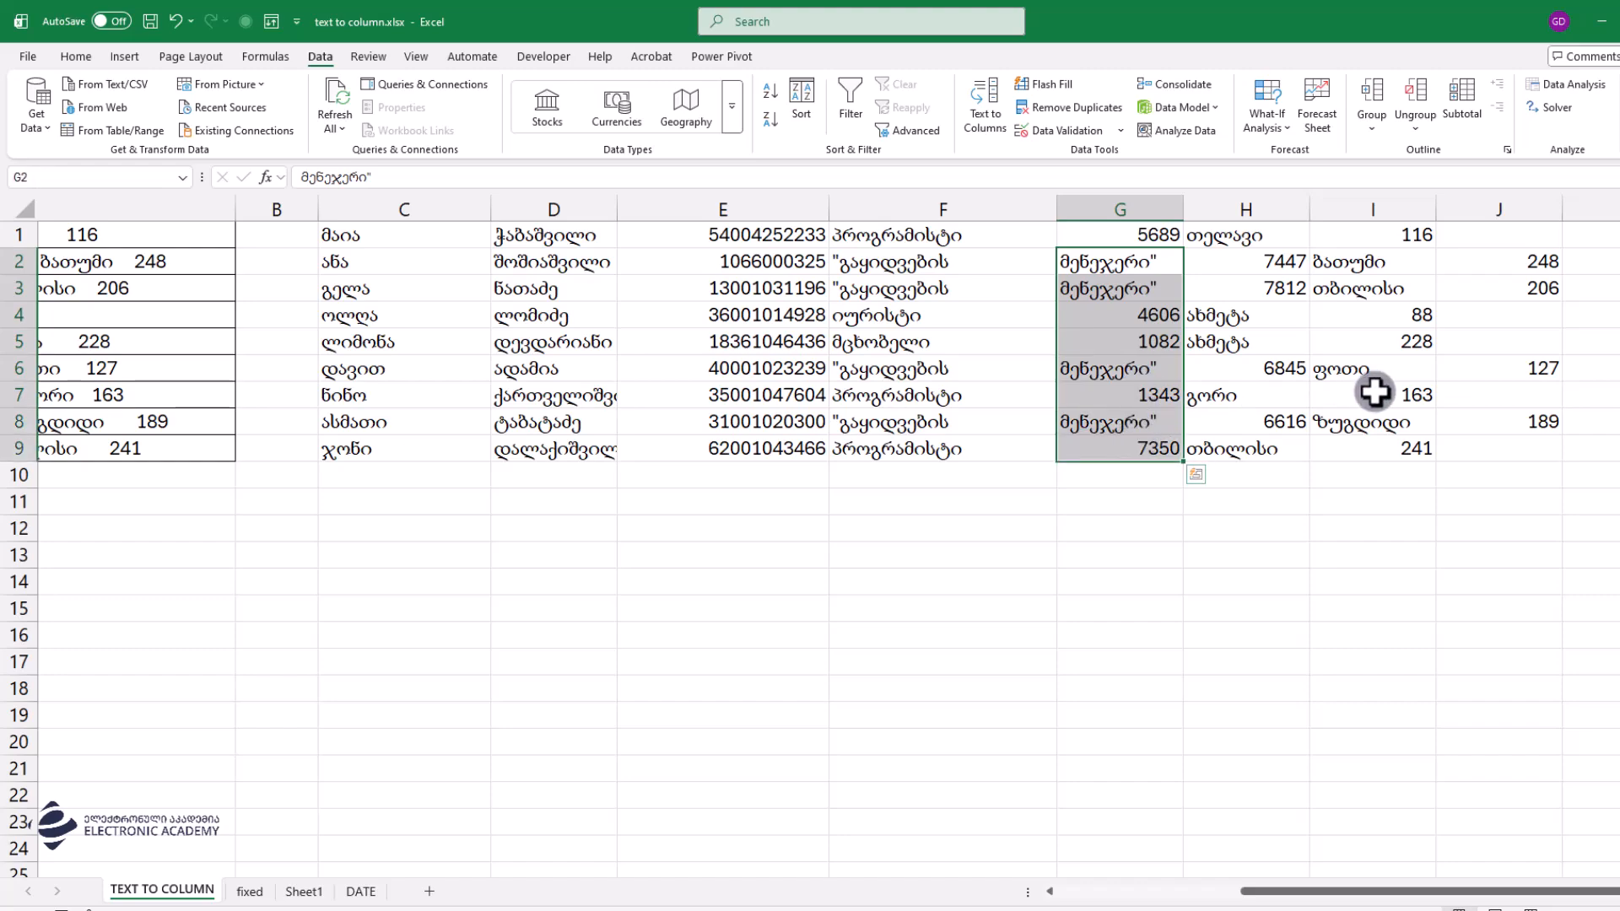
Delete columns C through J to remove the split made without a text qualifier.
drag(1502, 204, 424, 203)
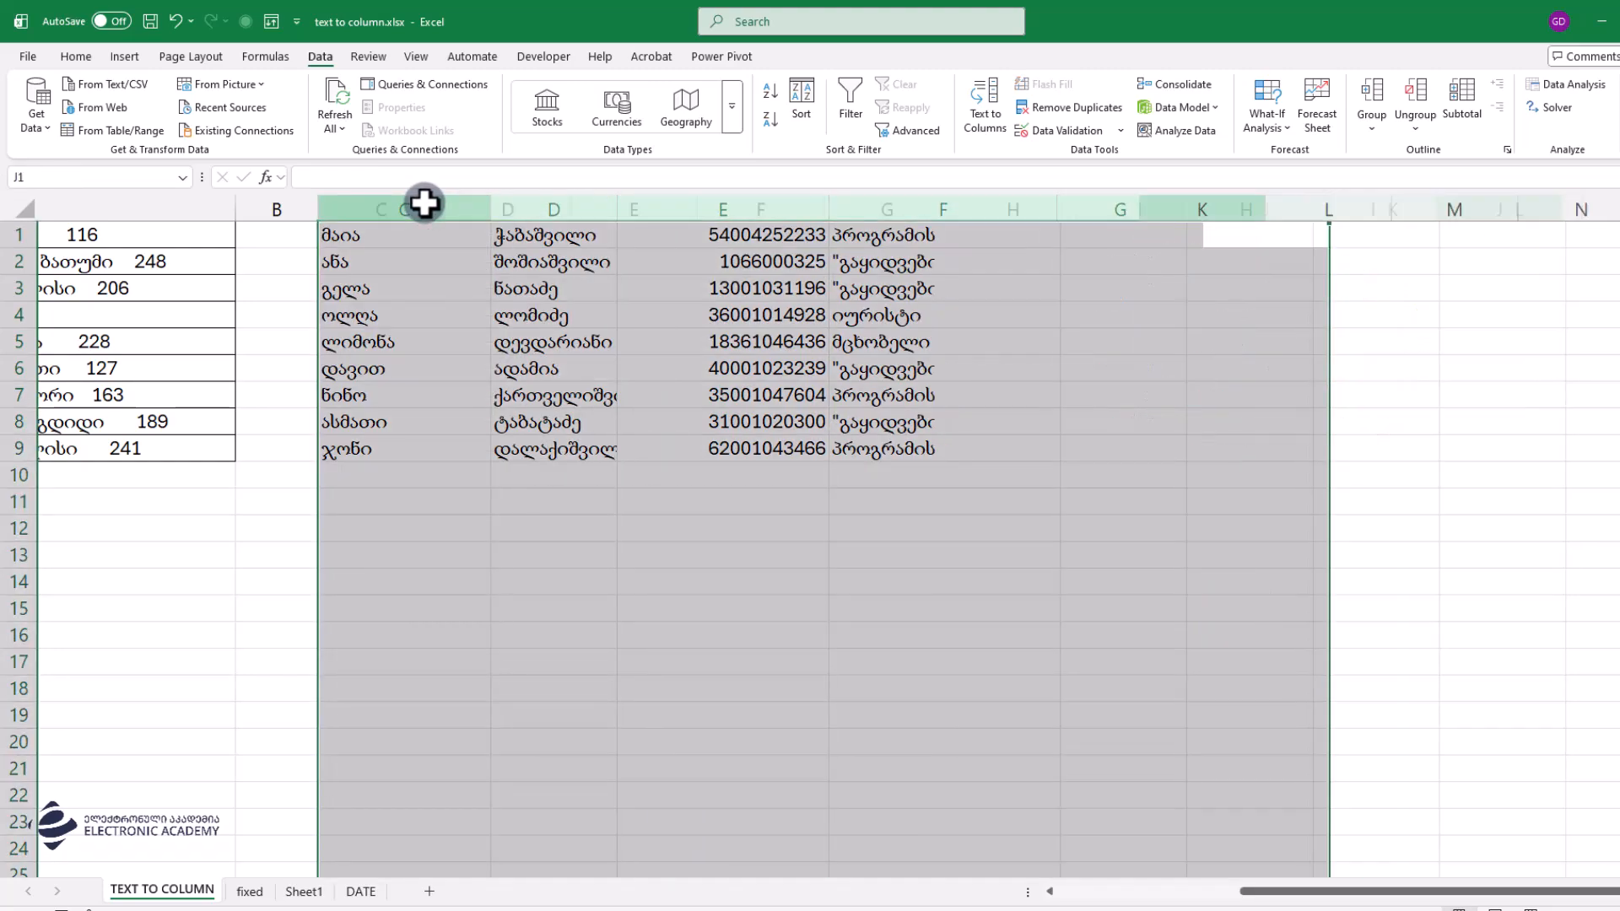
key(ctrl+minus)
drag(343, 637, 29, 537)
drag(119, 496, 11, 447)
Set up a delimited split of column A by Tab and Space, treating consecutive delimiters as one, with the double quote as text qualifier.
click(398, 204)
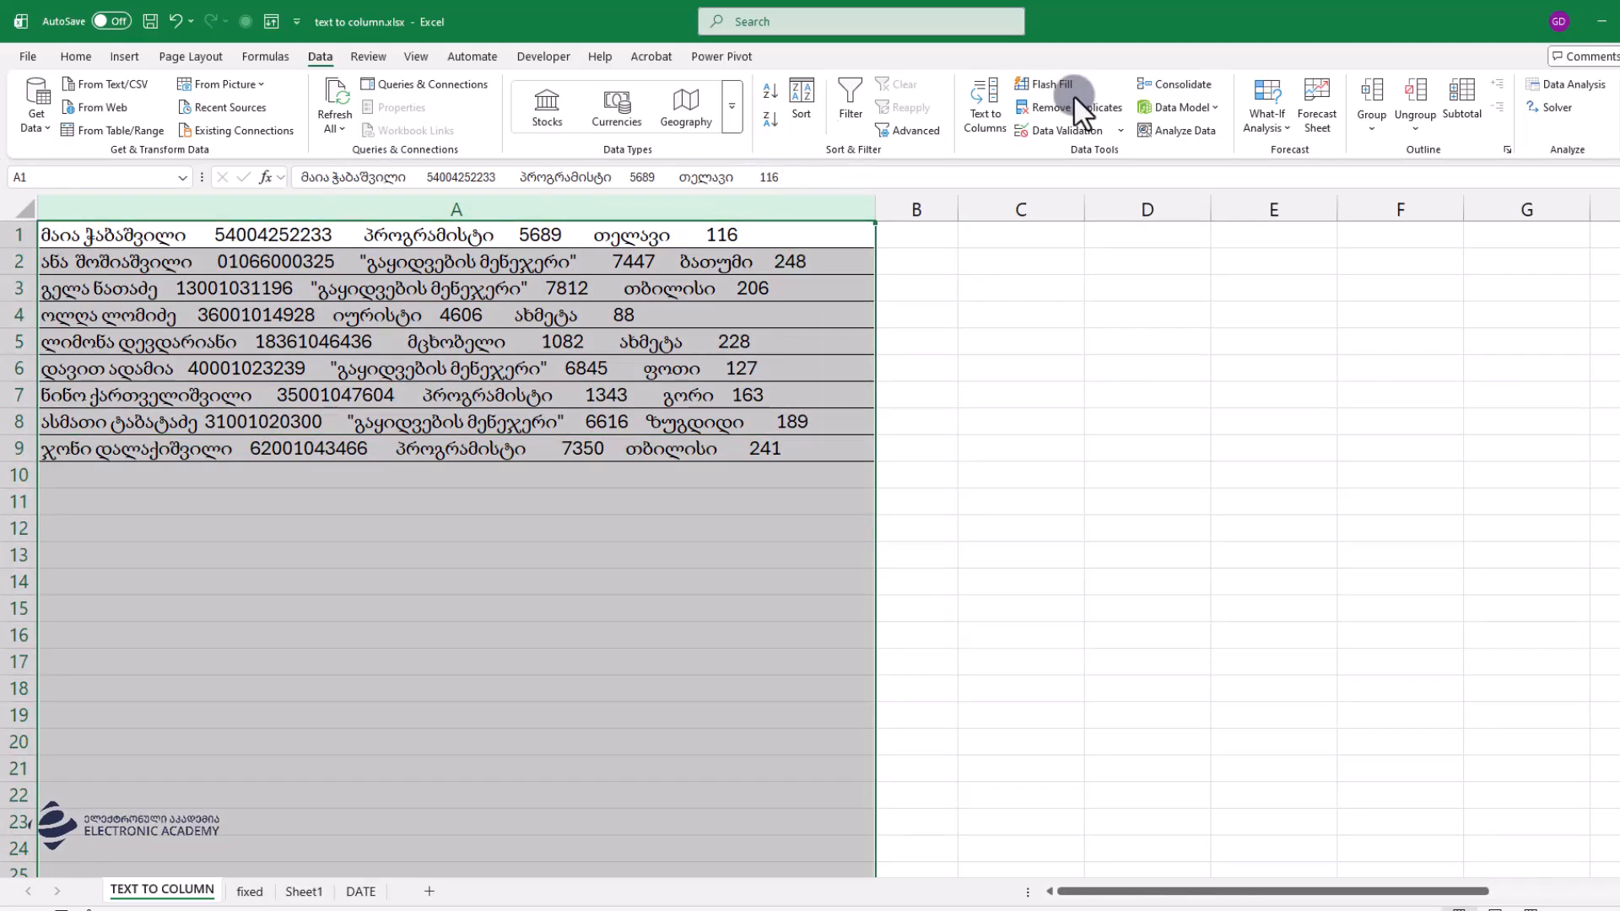
click(985, 103)
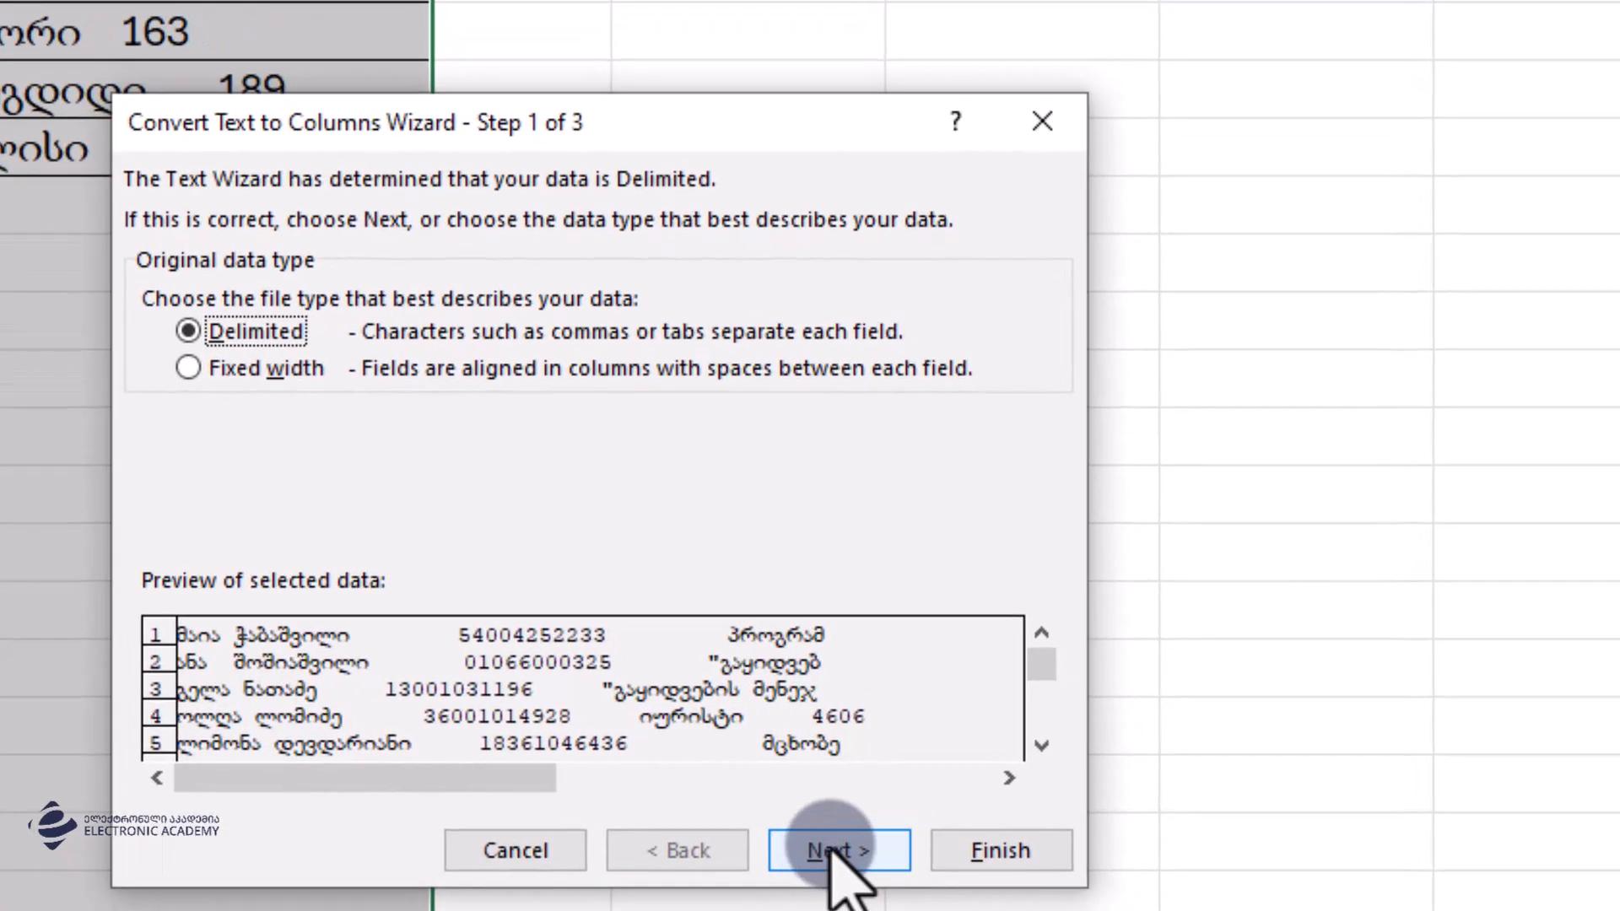
click(831, 851)
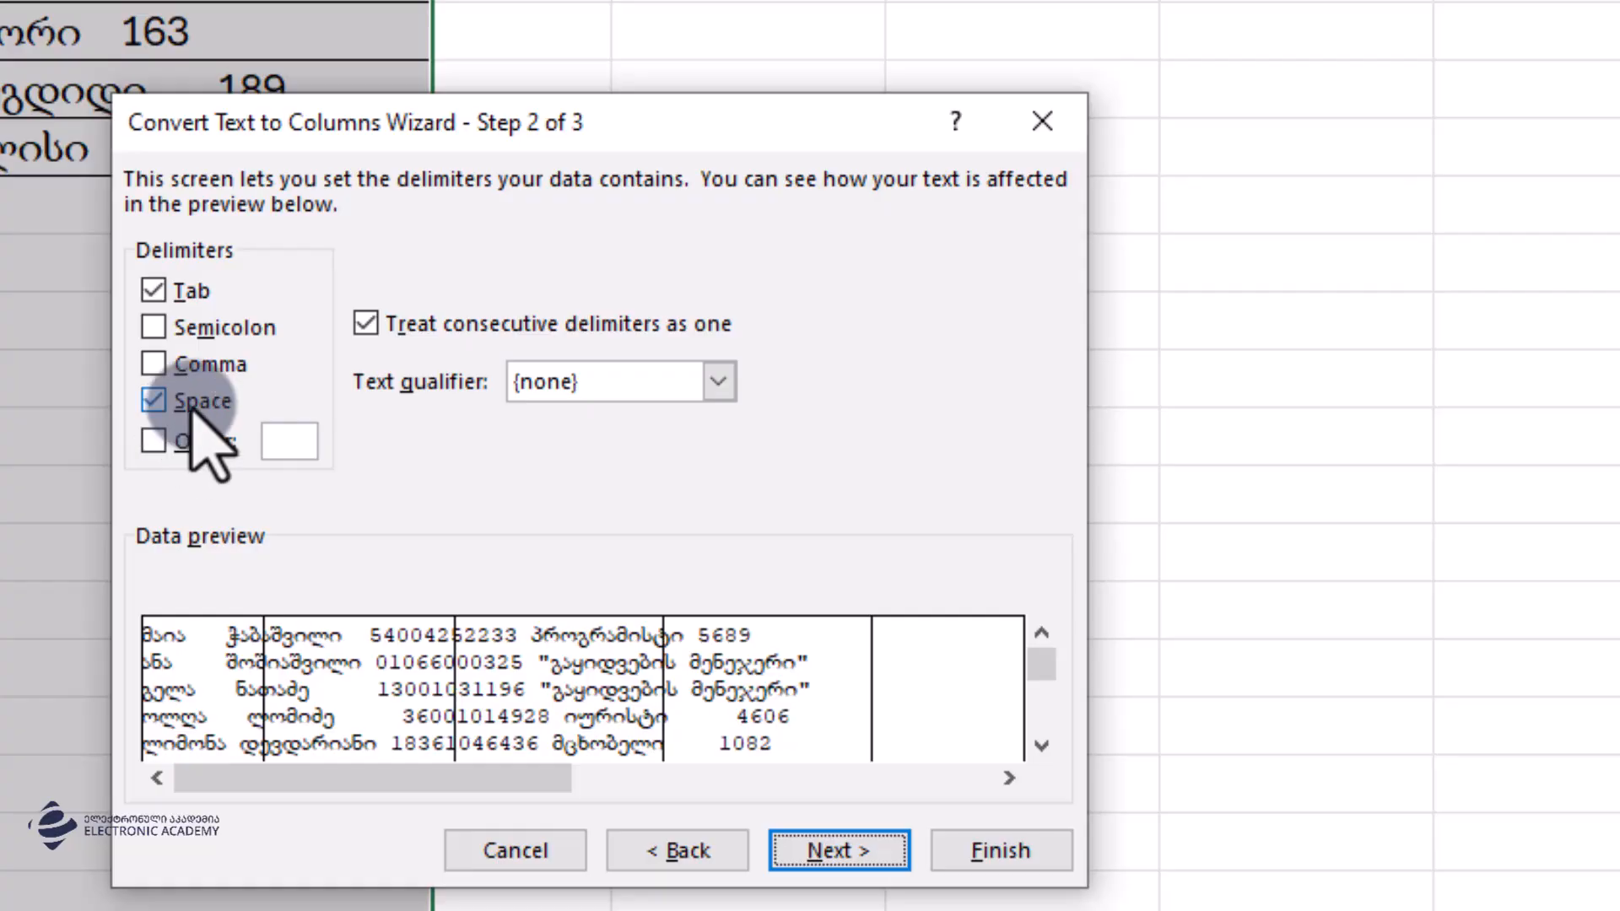
click(545, 384)
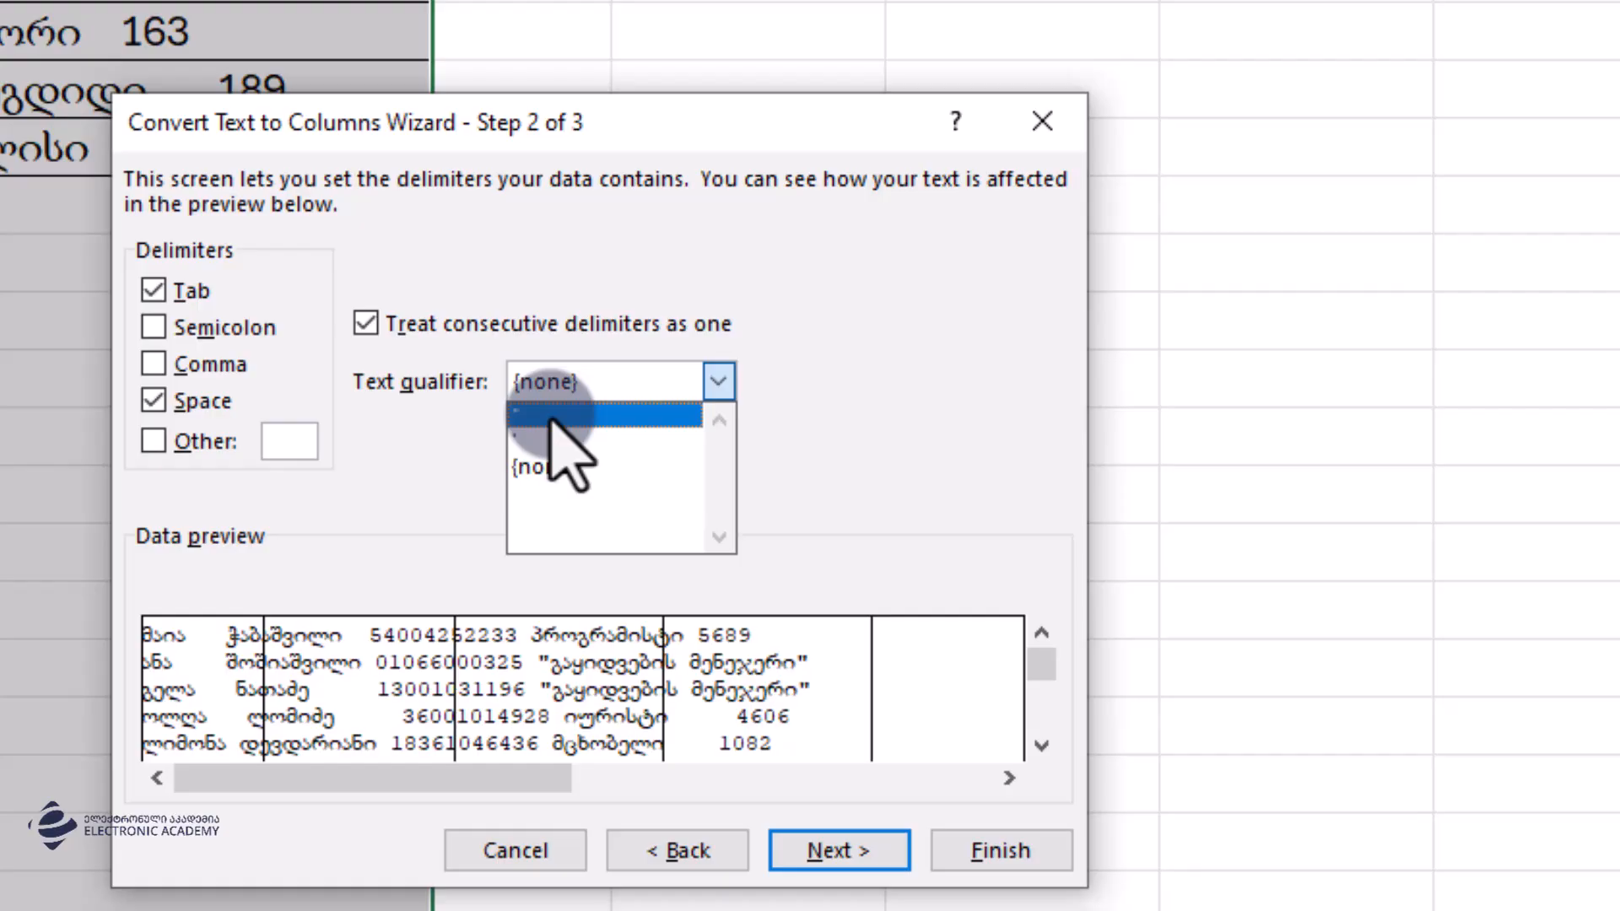
click(553, 415)
click(822, 852)
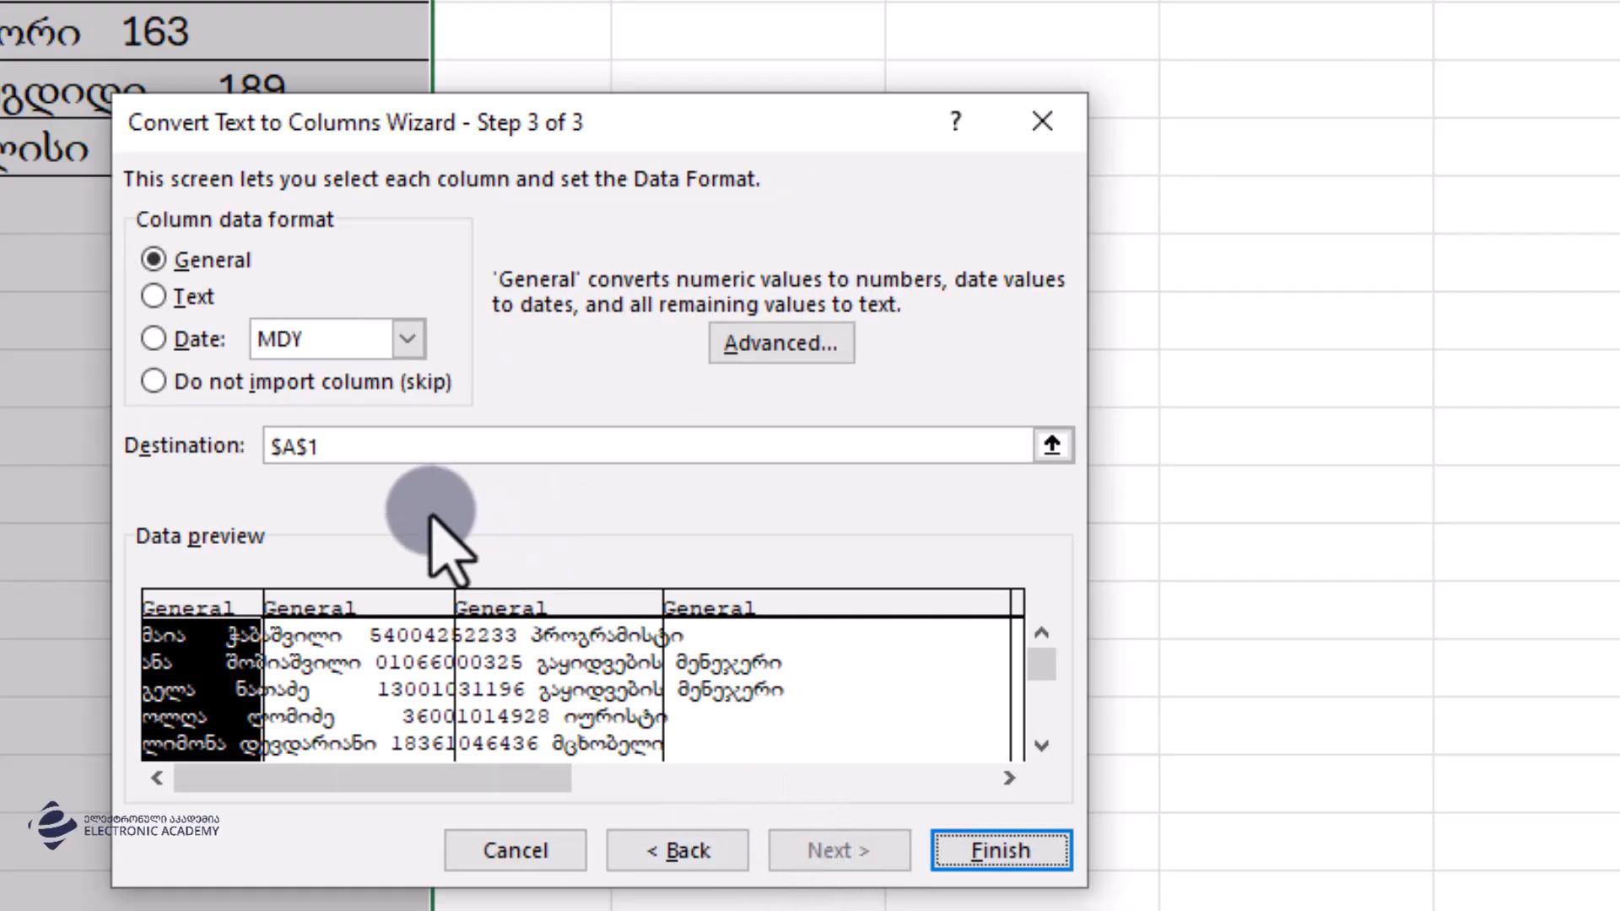
Direct the output of the double-quote-qualified split to cell C1 and complete the conversion.
drag(342, 441, 17, 404)
key(BackSpace)
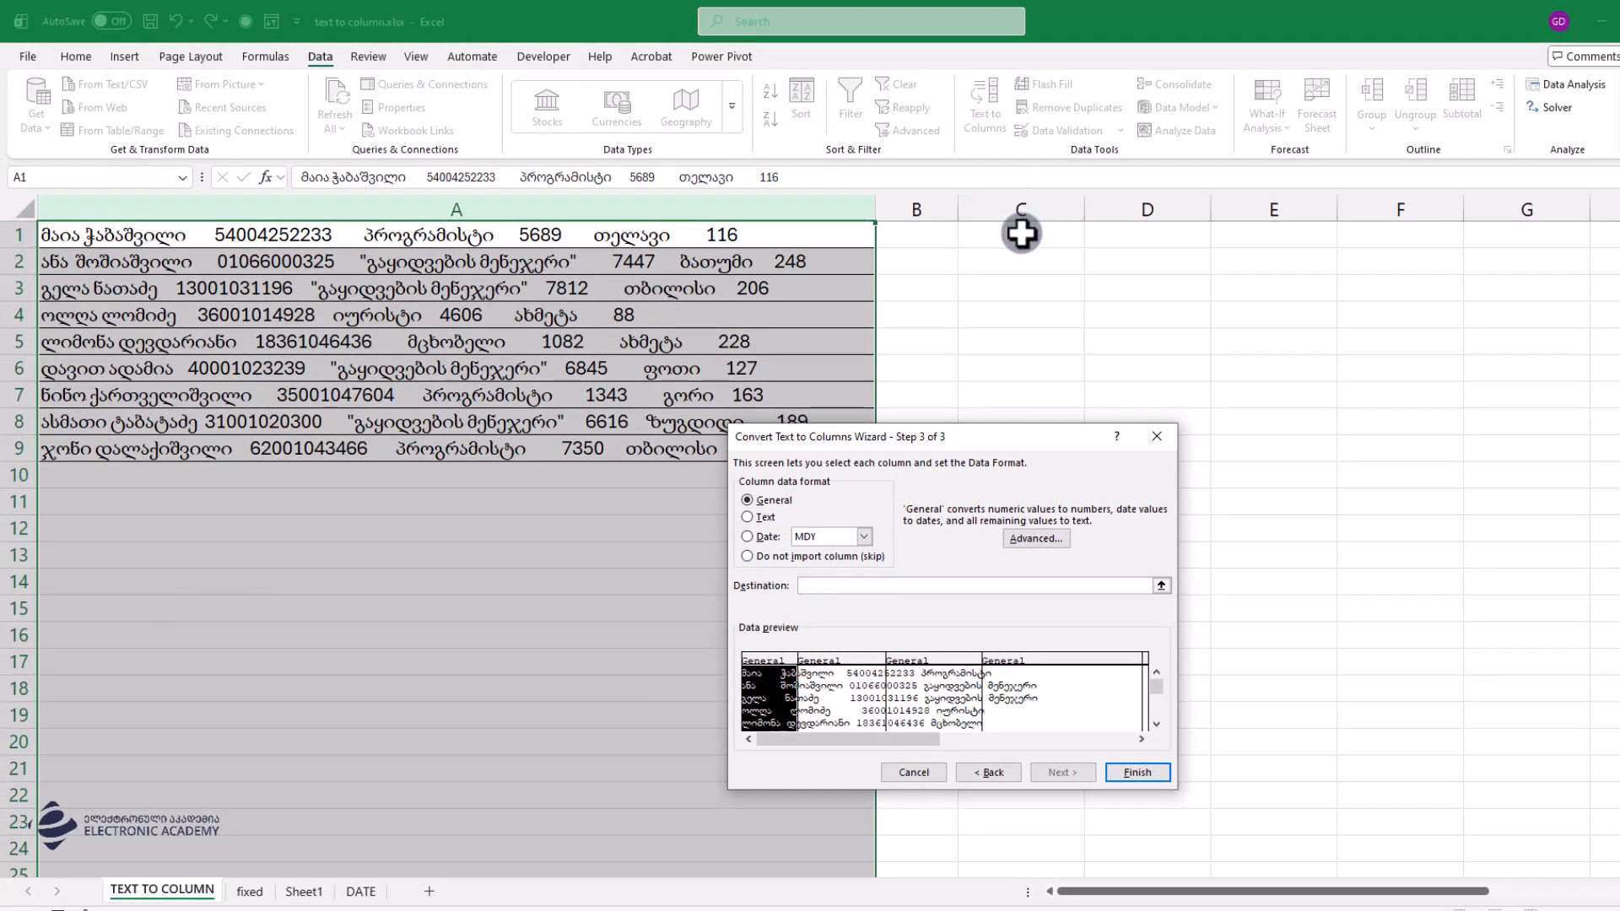
click(1021, 233)
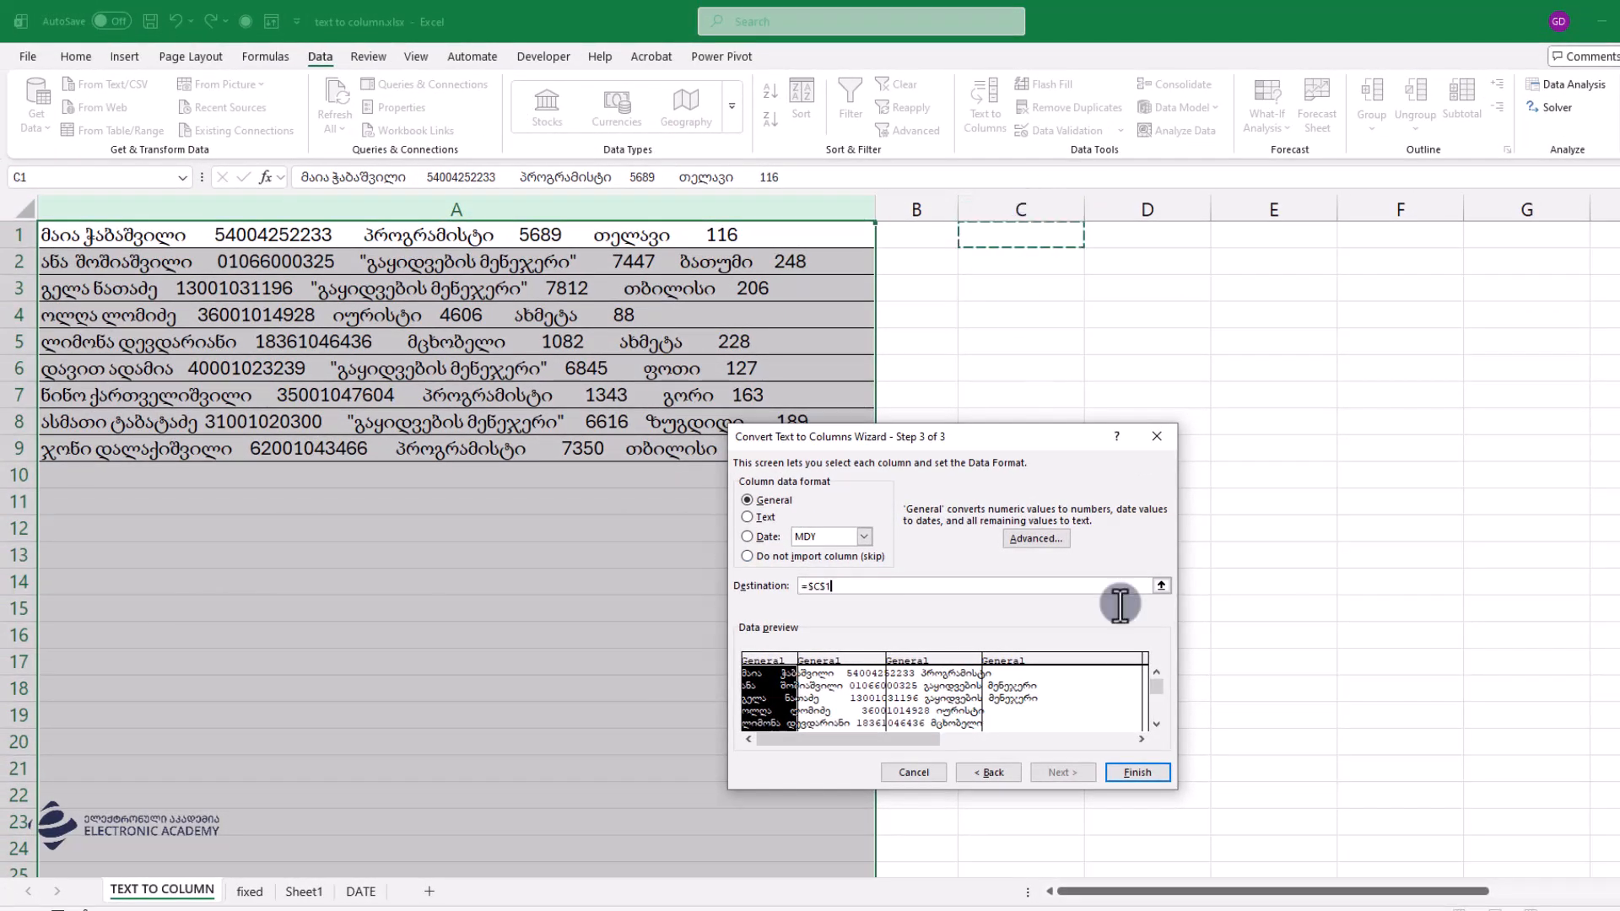
click(1132, 773)
Autofit the widths of columns C through I to their contents.
drag(1076, 618, 1599, 612)
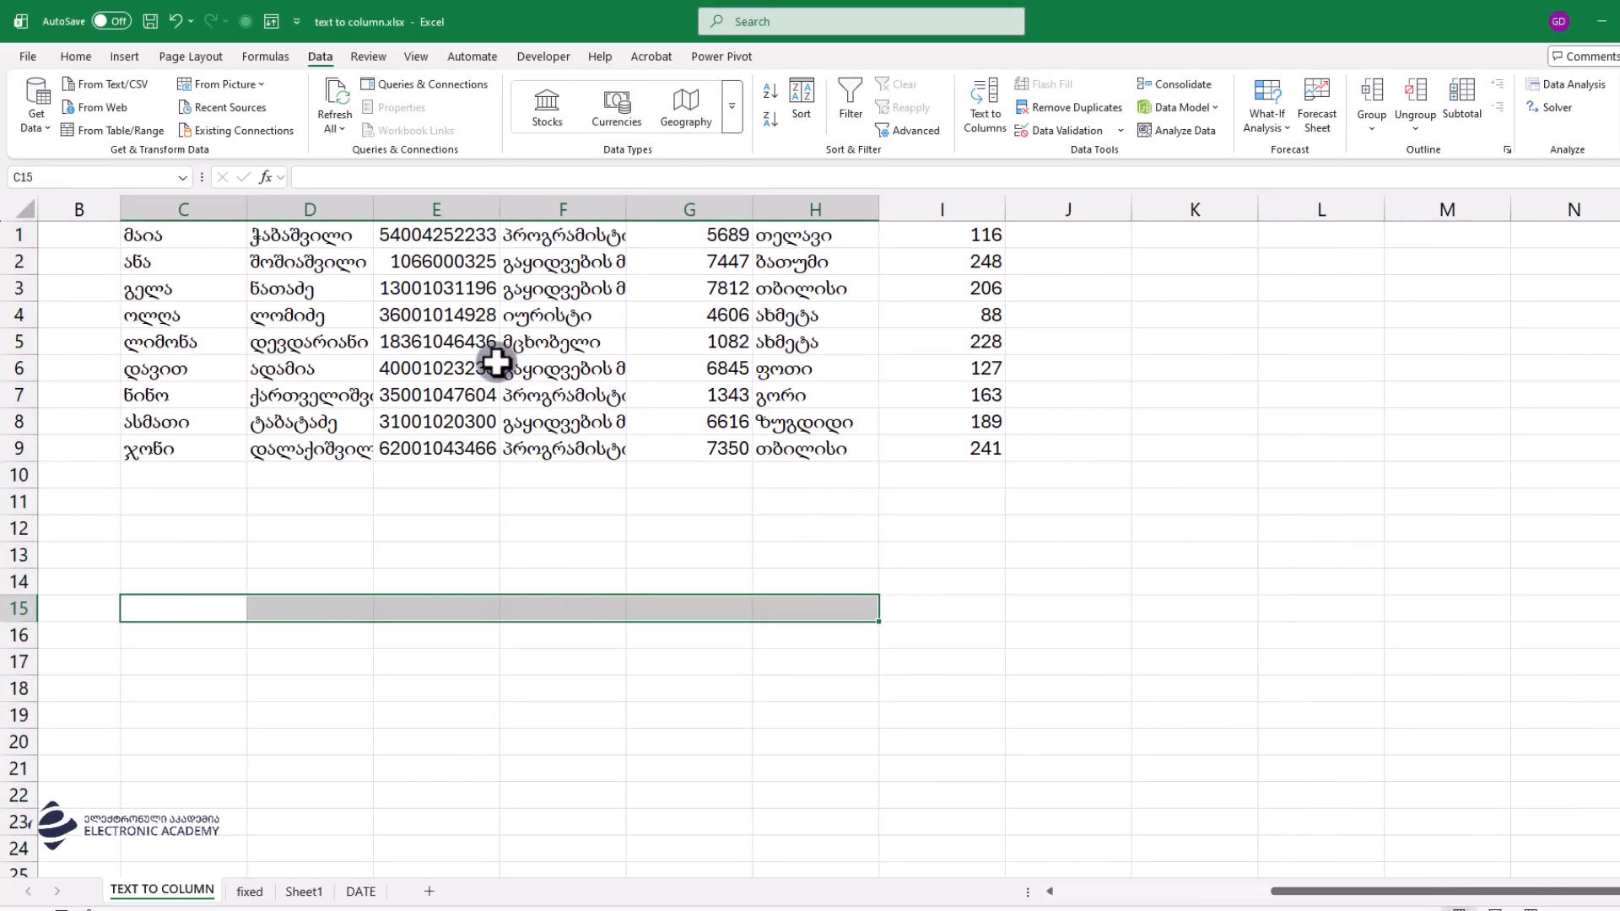
drag(210, 209, 880, 214)
double_click(880, 214)
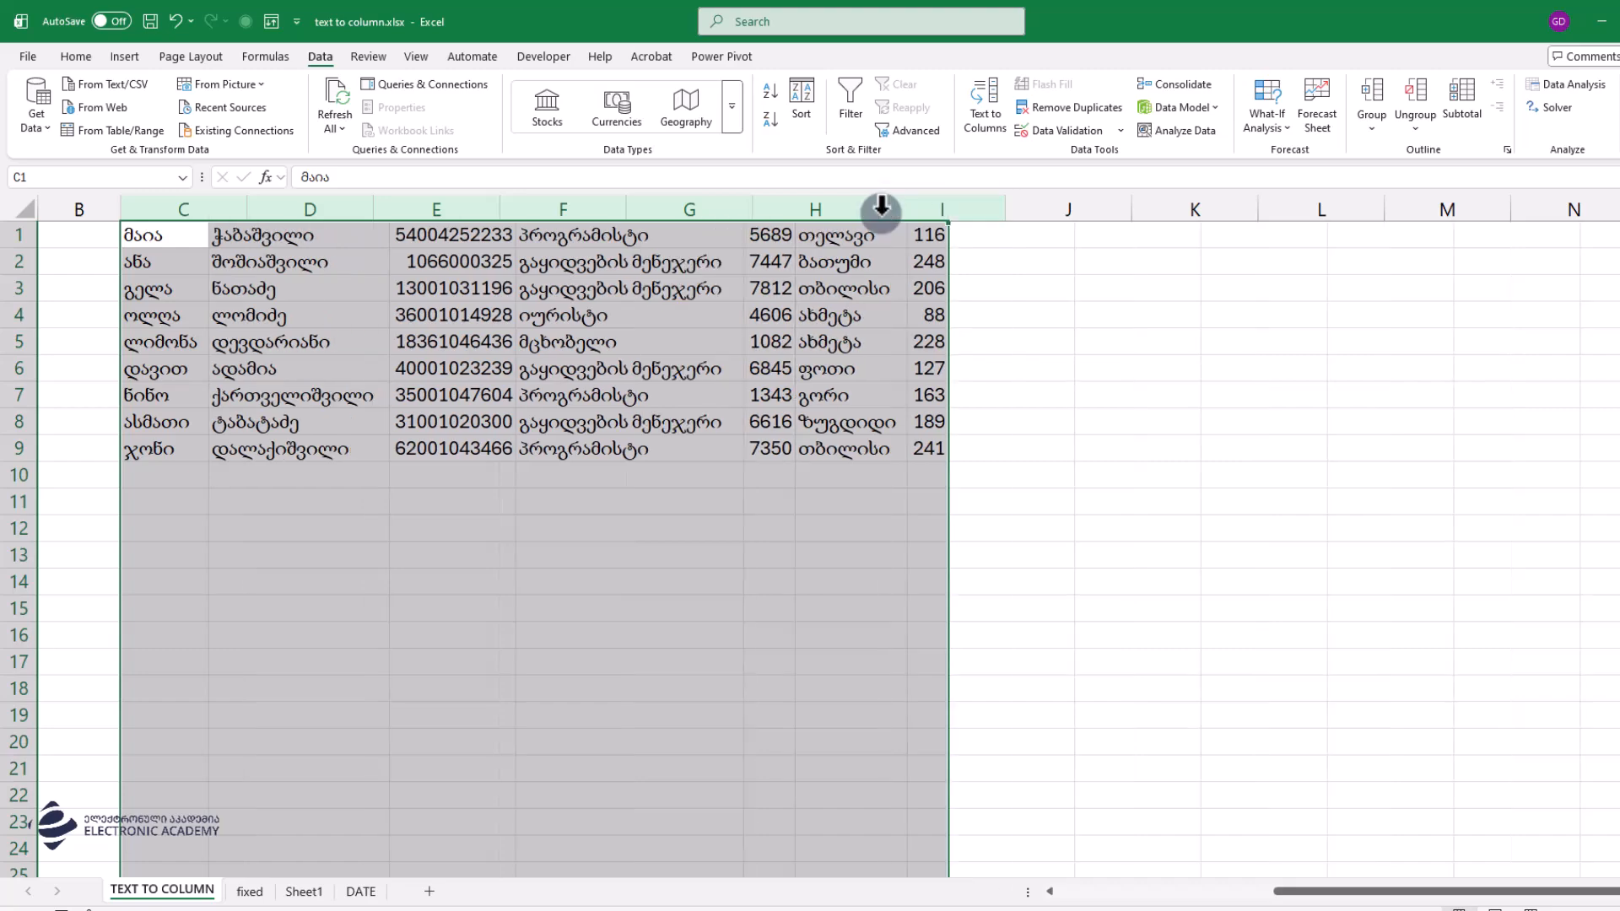
Compare the ID numbers in E1:E9, particularly cell E2, with the original combined text in column A.
click(376, 633)
drag(447, 582, 10, 552)
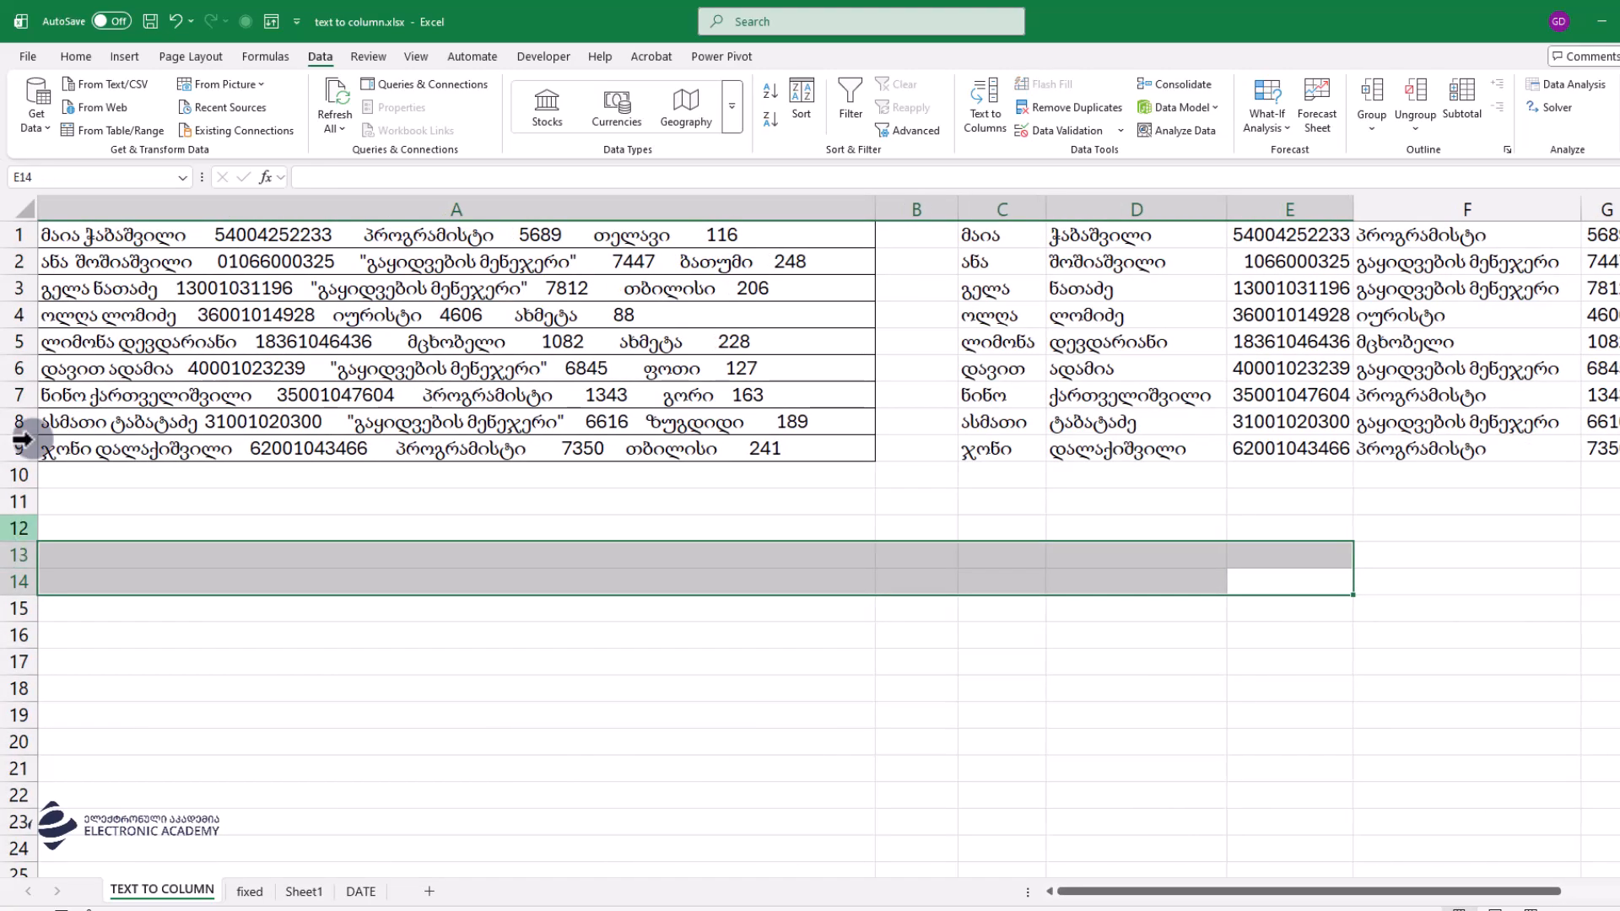
click(257, 240)
drag(258, 251, 271, 440)
drag(1291, 238, 1247, 447)
click(1034, 591)
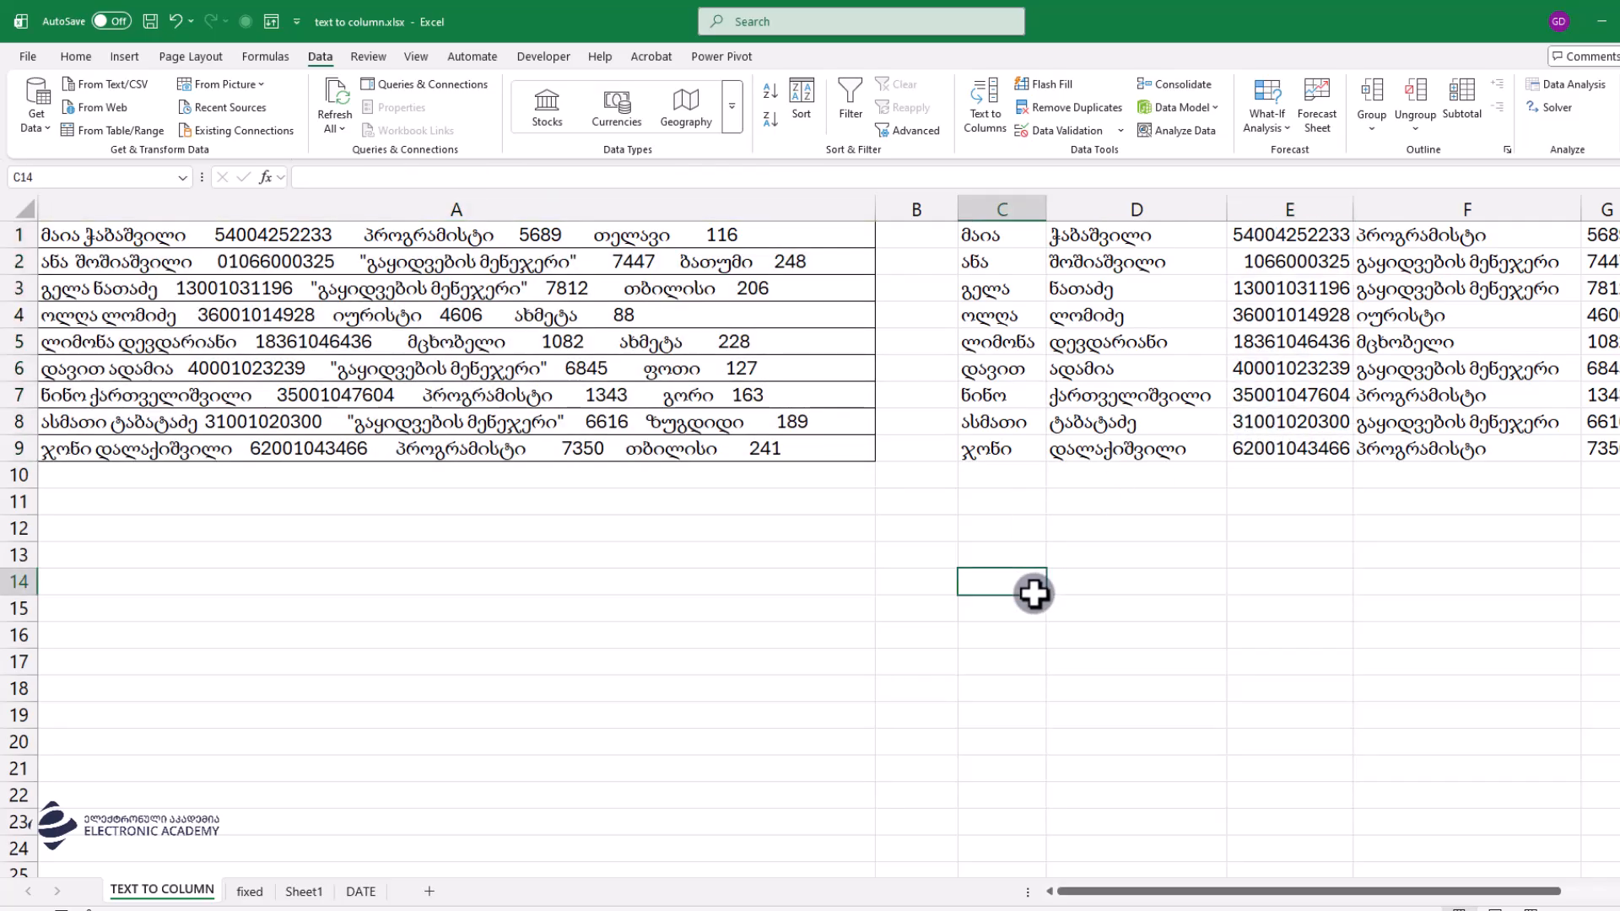
click(1259, 258)
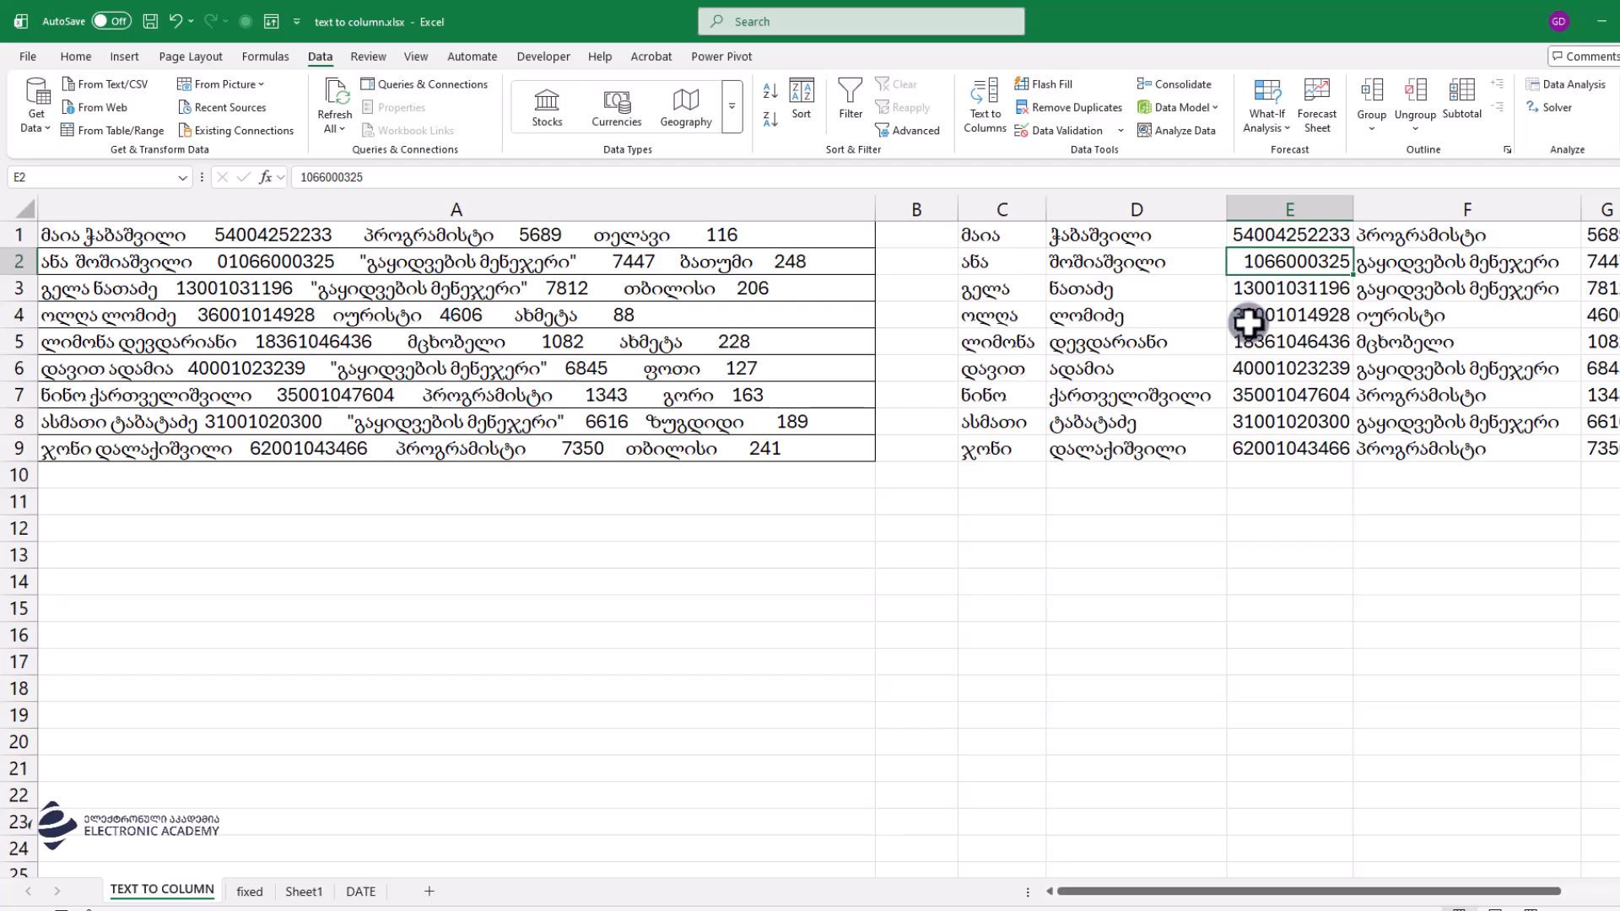
click(1110, 601)
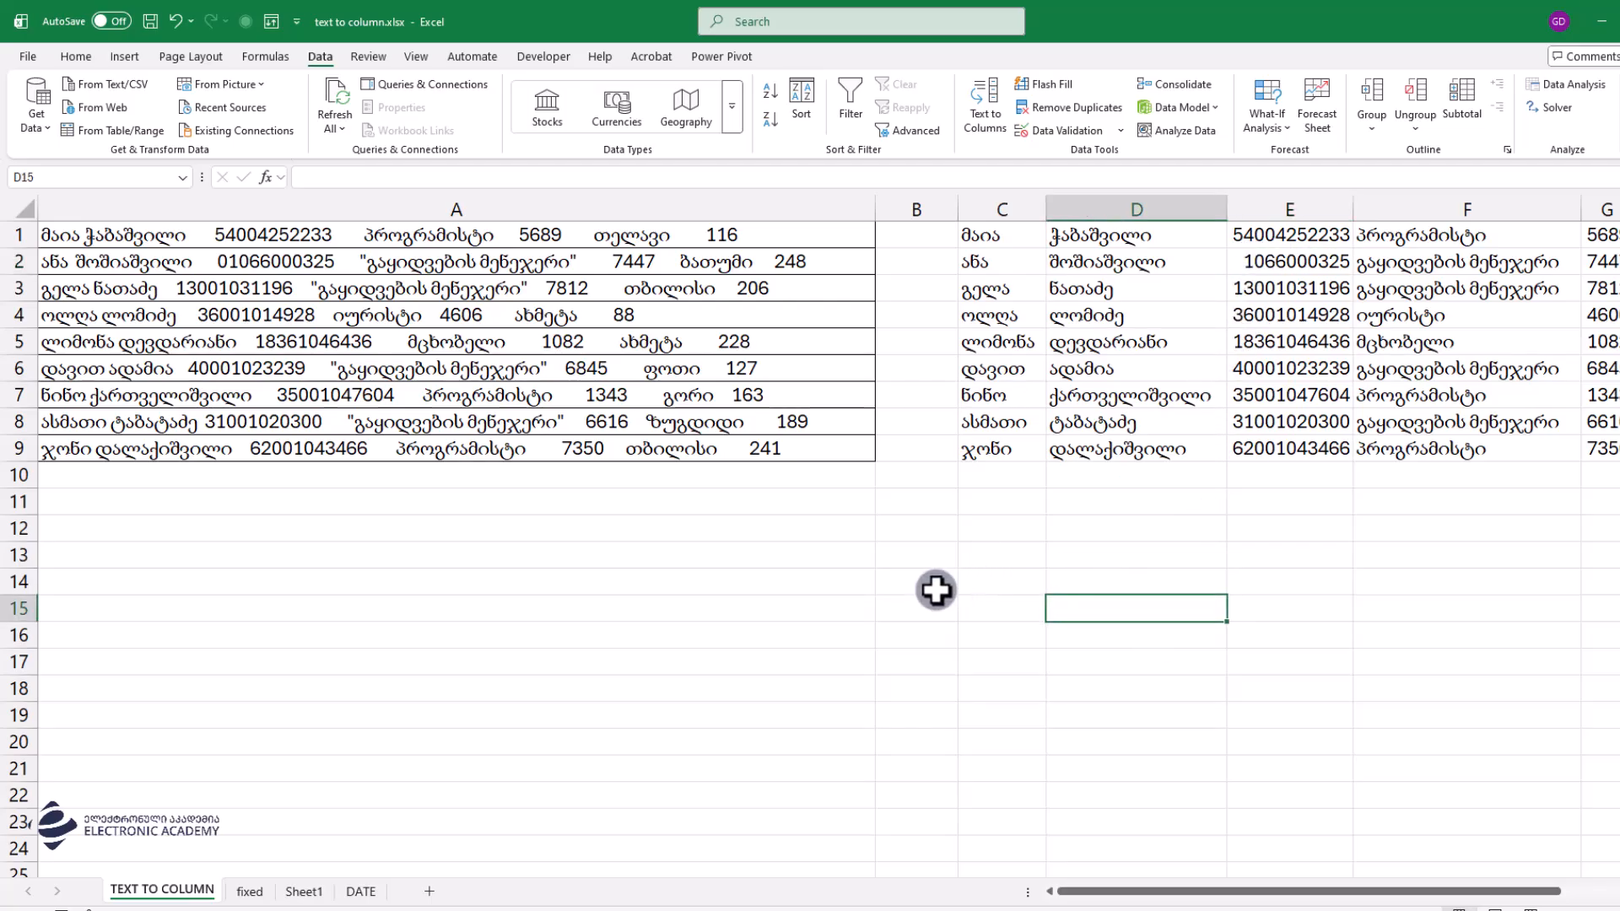